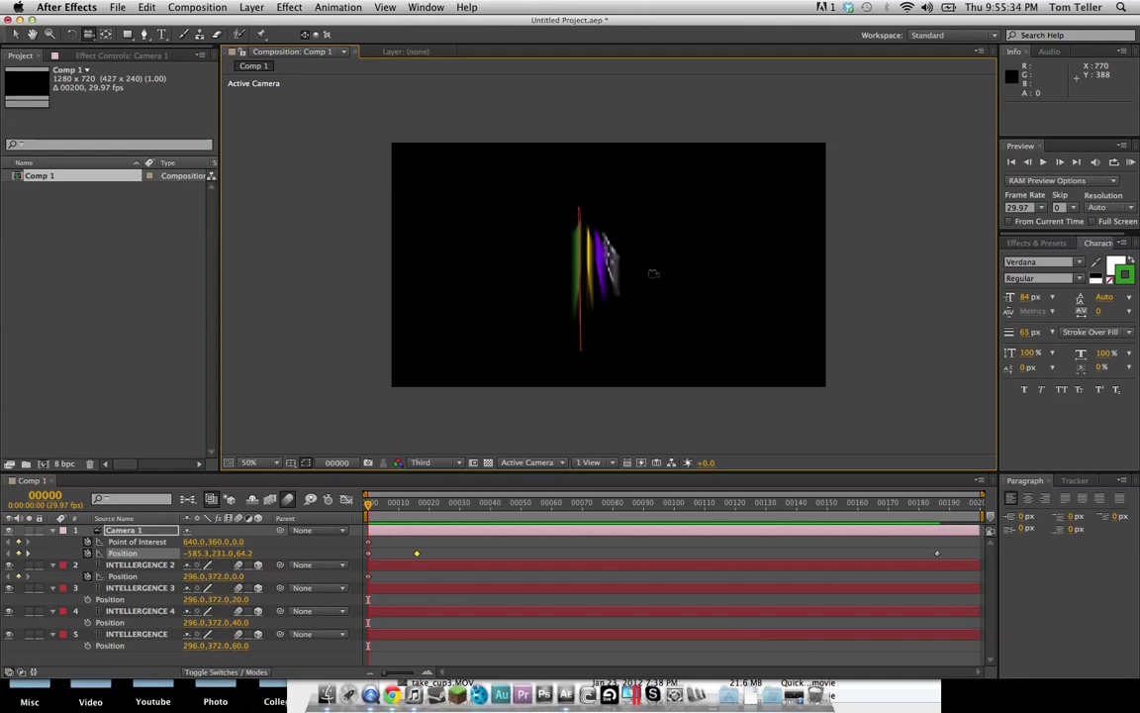
Preview the finished Comp 1 text animation and scrub through its opening frames.
{"action": "left_click", "coordinate": [1131, 161]}
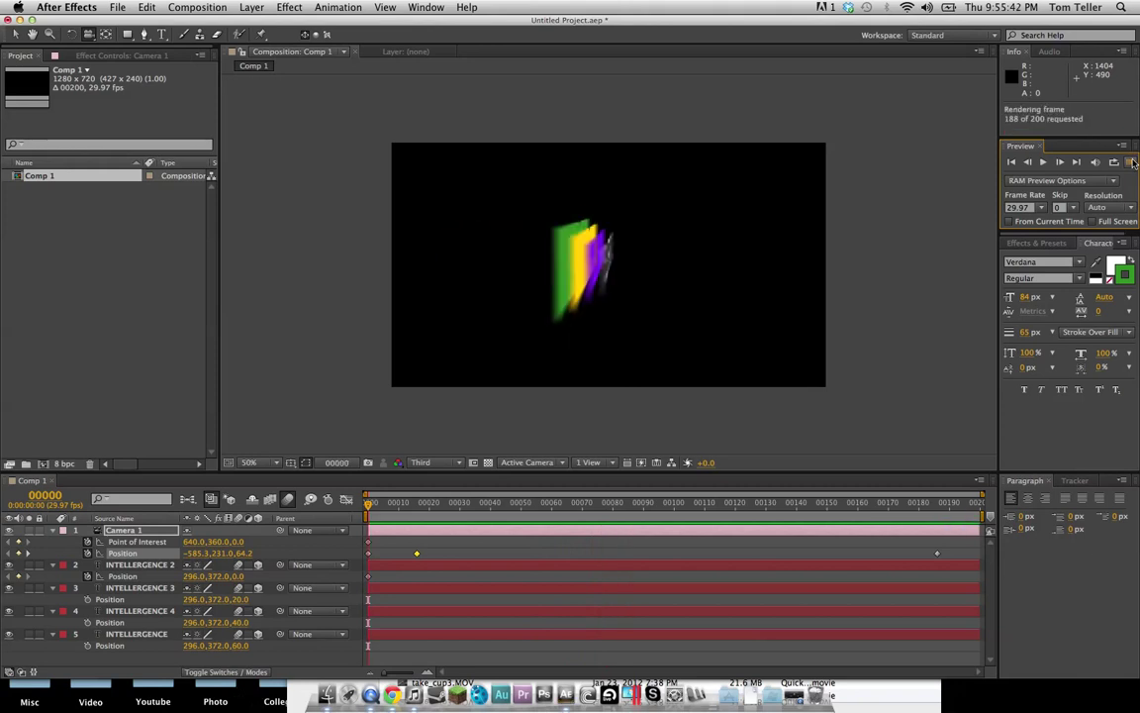
{"action": "key", "text": "space"}
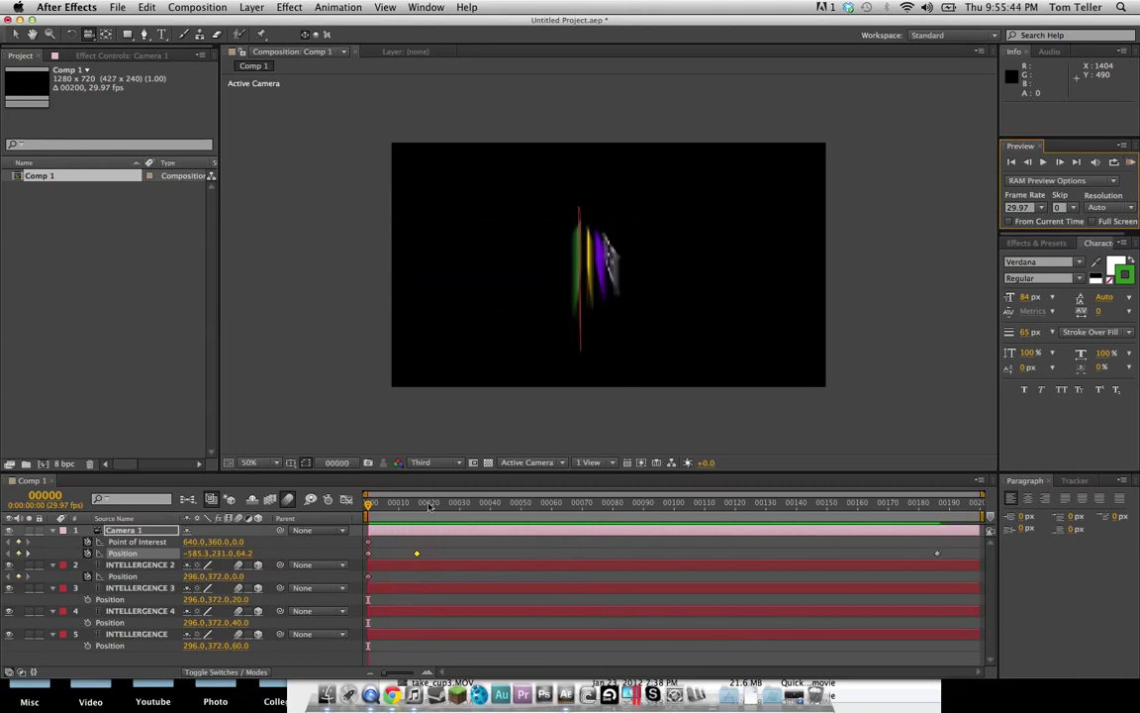
{"action": "left_click_drag", "start_coordinate": [377, 505], "coordinate": [342, 509]}
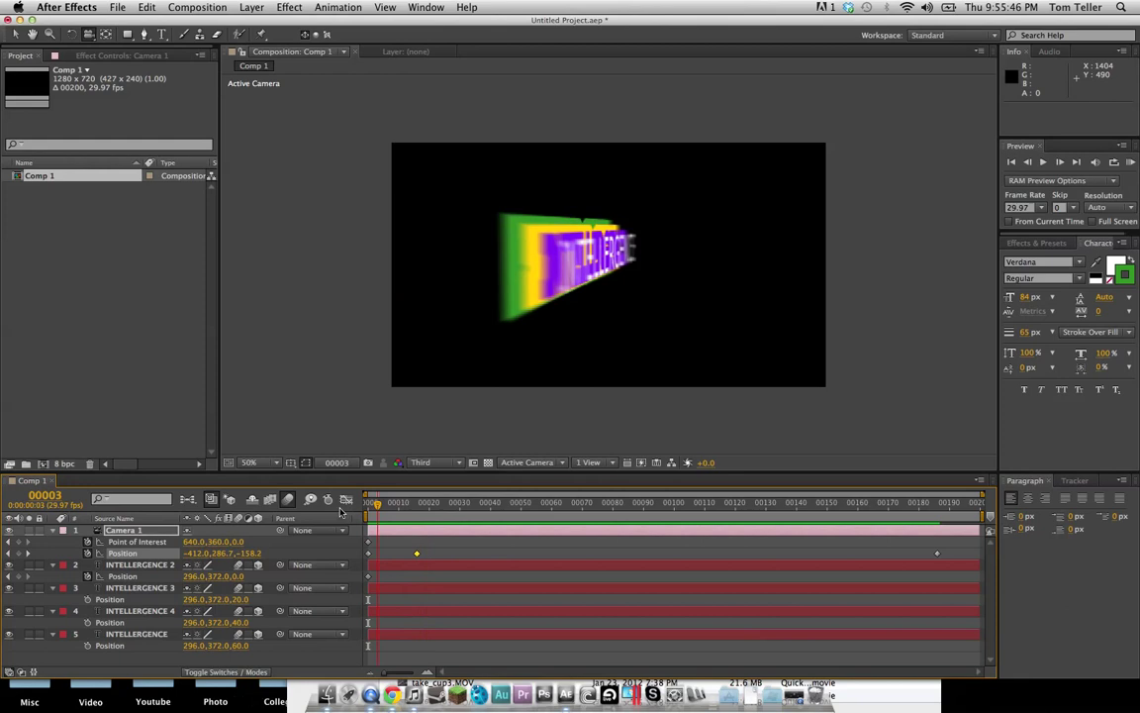
Create a new composition with a duration of 100 frames.
{"action": "left_click", "coordinate": [197, 7]}
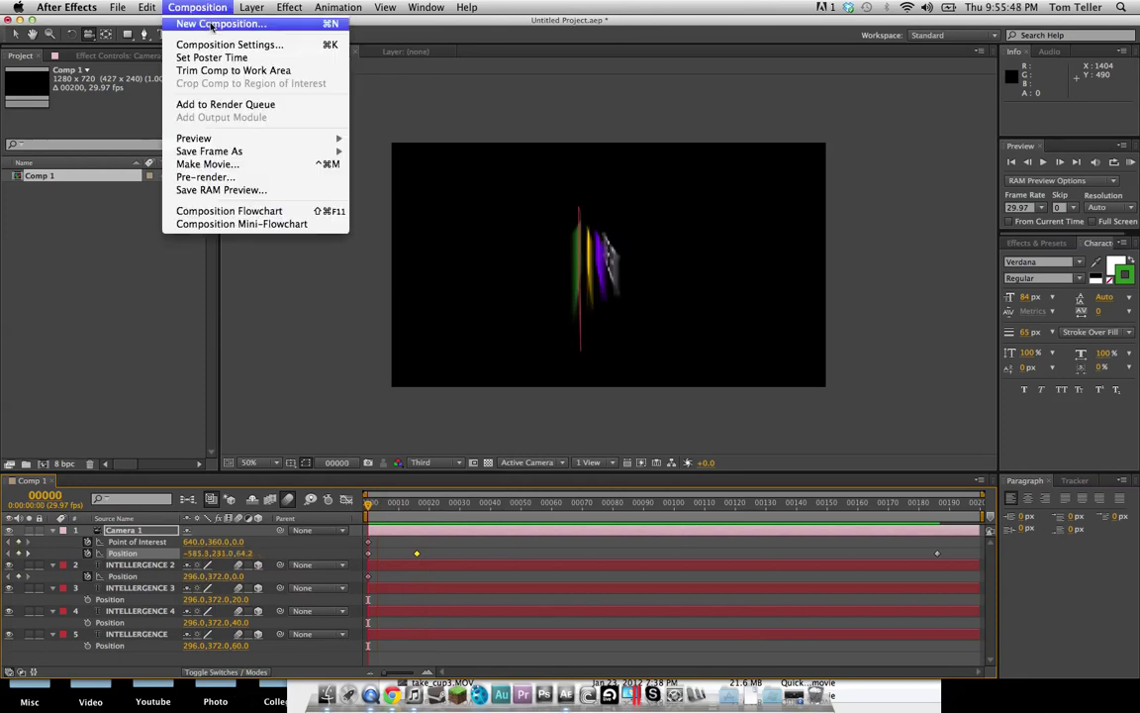
{"action": "left_click", "coordinate": [211, 25]}
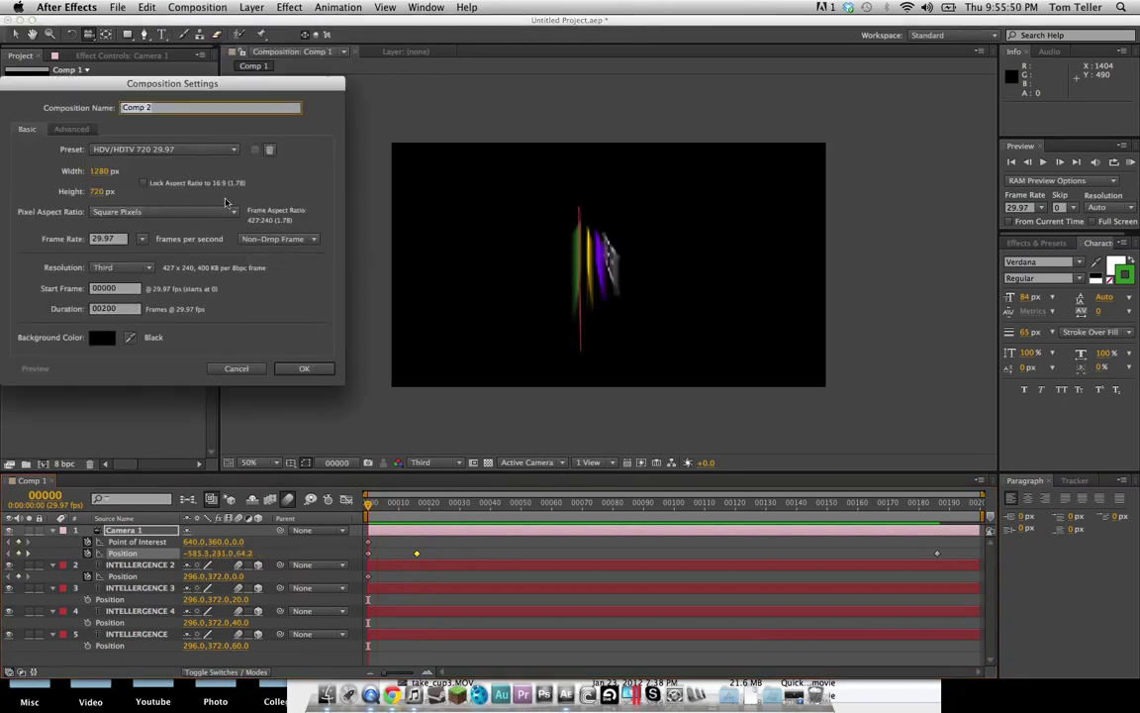
{"action": "left_click", "coordinate": [123, 311]}
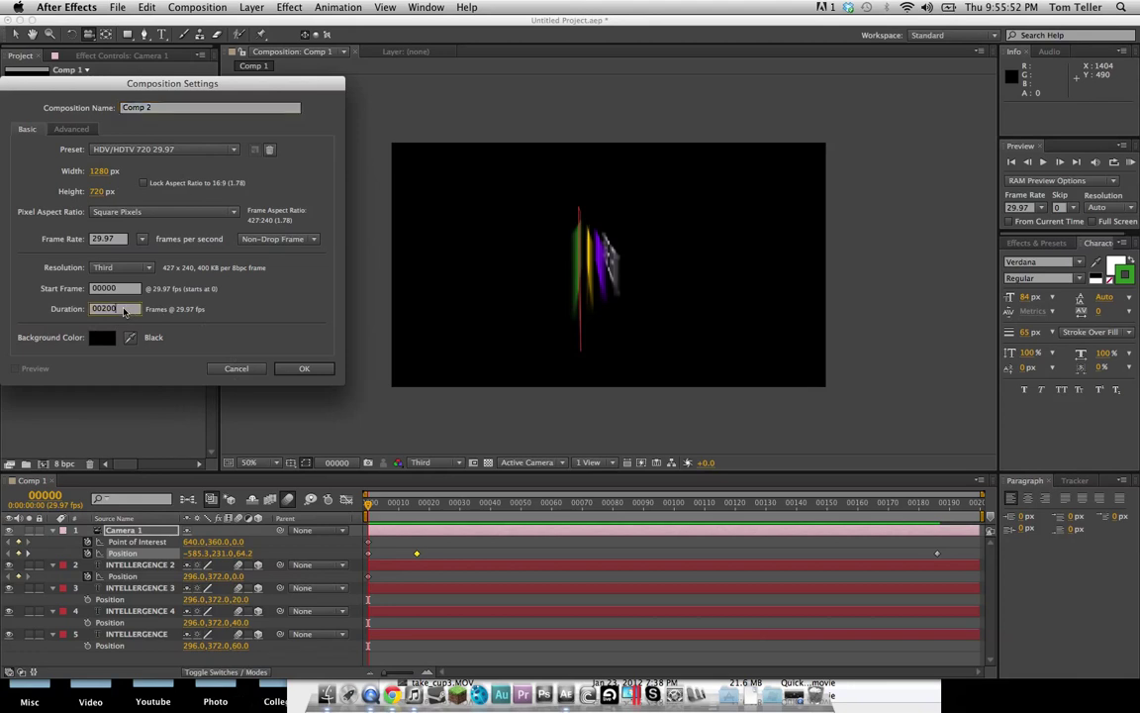
{"action": "type", "text": "00100"}
{"action": "key", "text": "Return"}
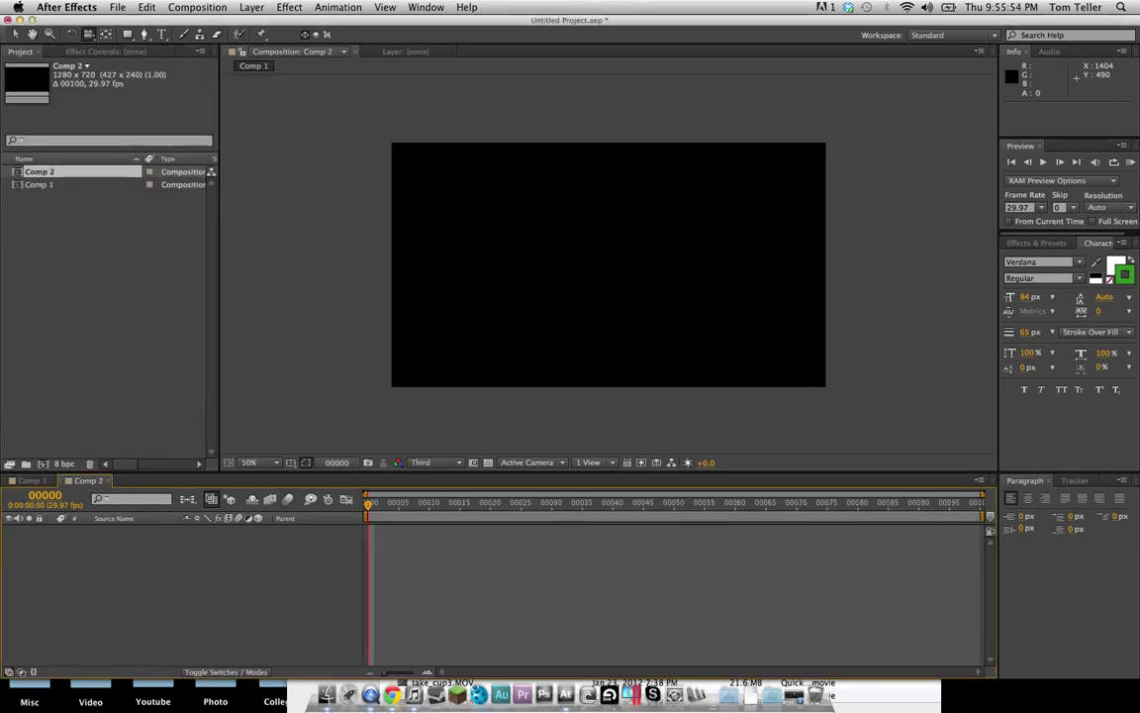
Add the text "Cool Text :)" with a 0 px stroke and move it to about the centre of the composition.
{"action": "left_click", "coordinate": [163, 34]}
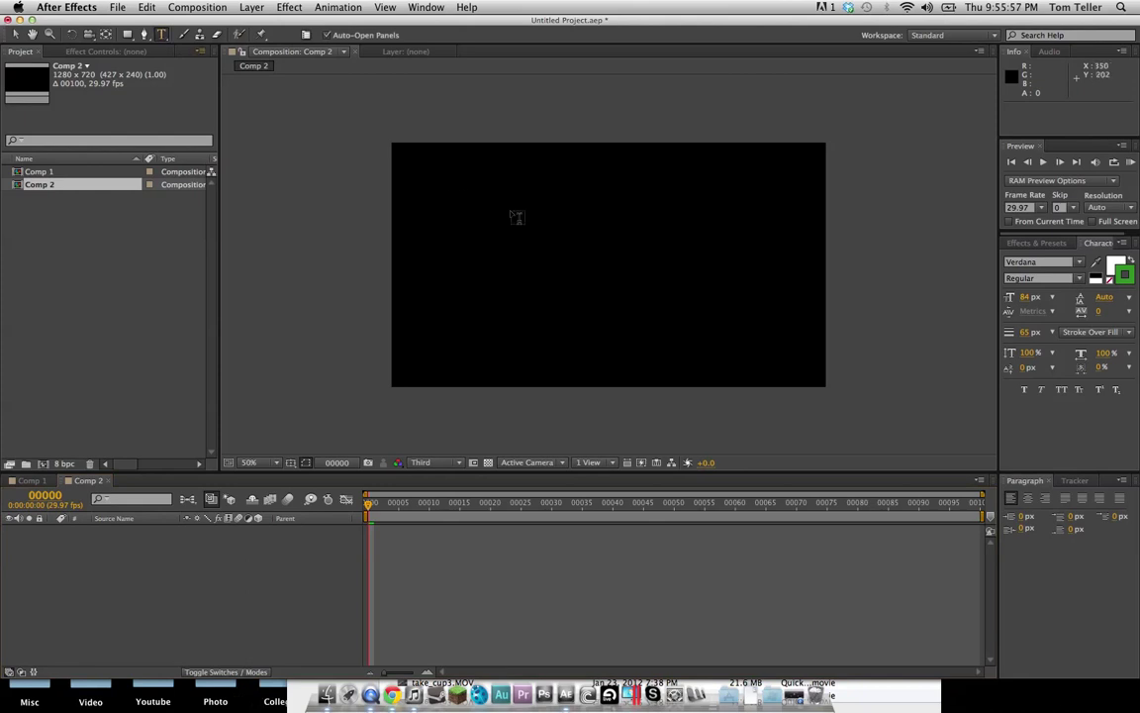
{"action": "left_click", "coordinate": [448, 261]}
{"action": "left_click", "coordinate": [1029, 333]}
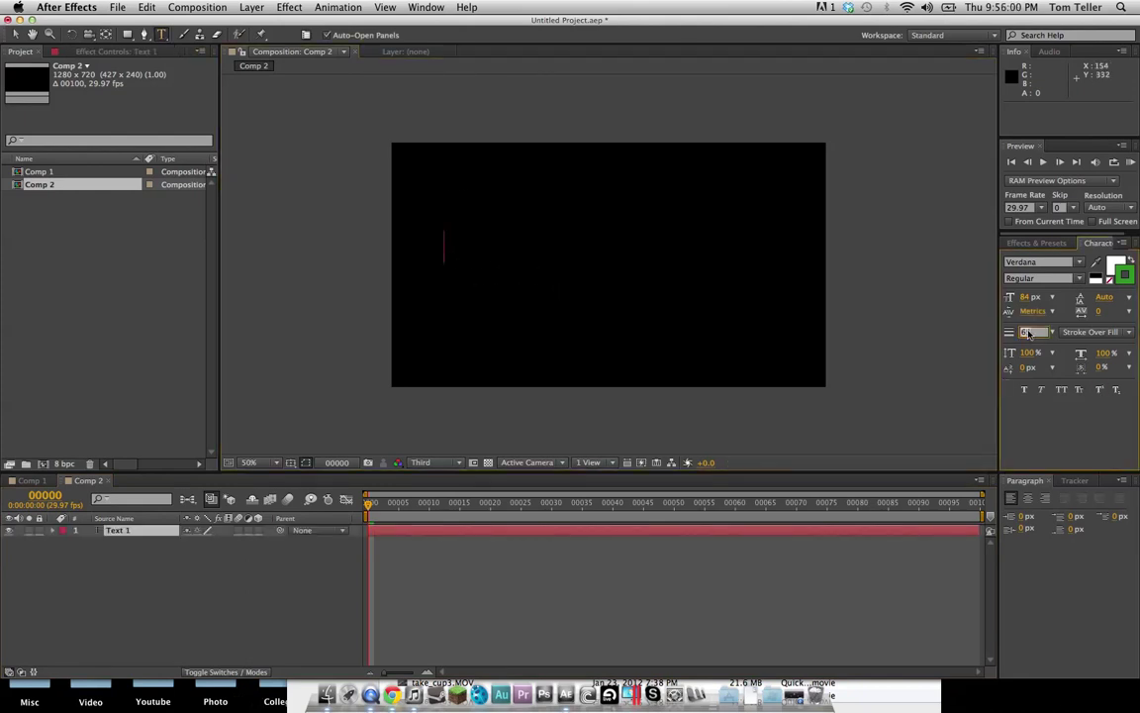
{"action": "key", "text": "Return"}
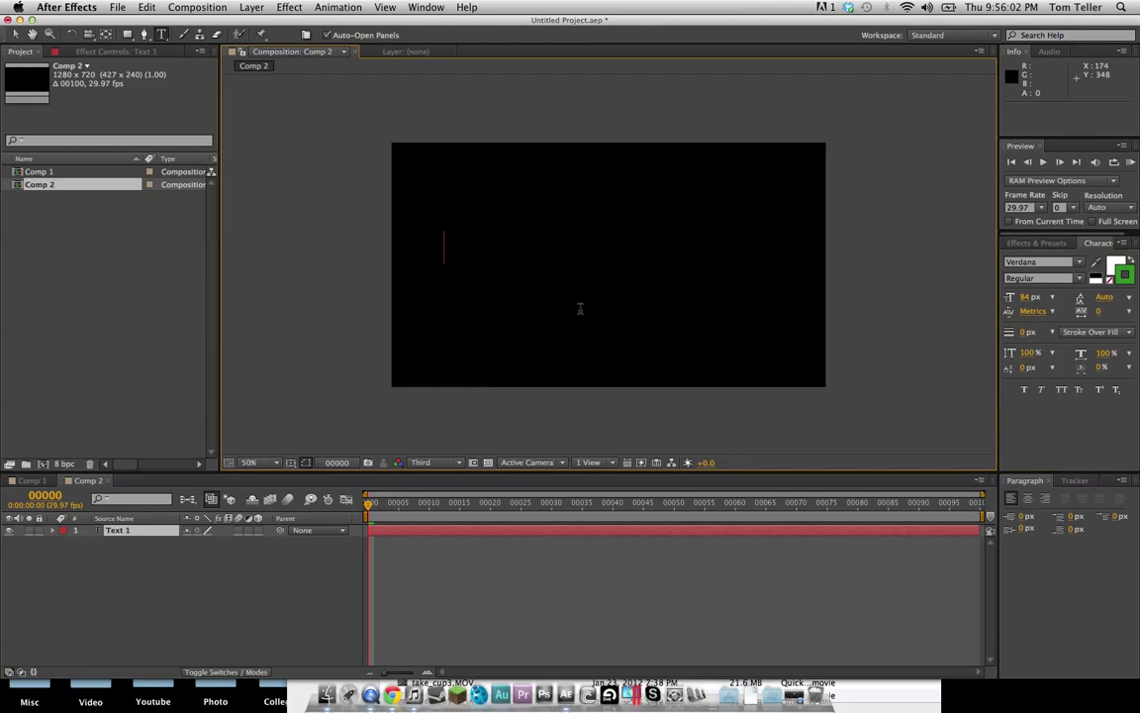
{"action": "type", "text": "Cool"}
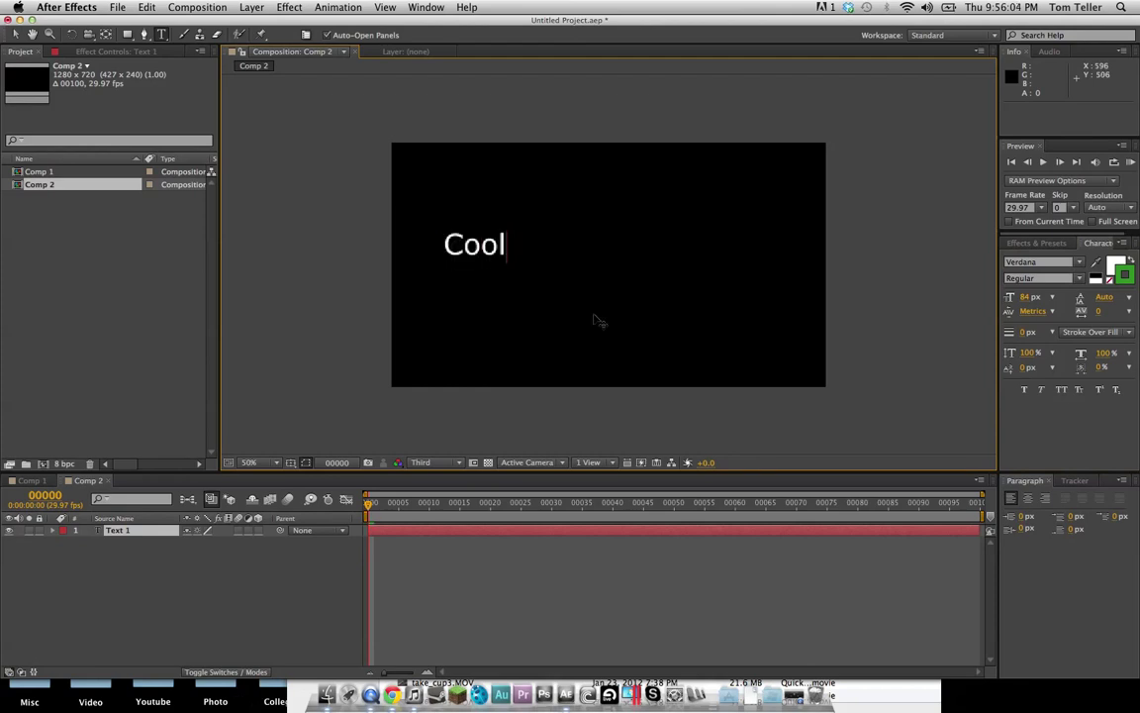
{"action": "type", "text": " Text :)"}
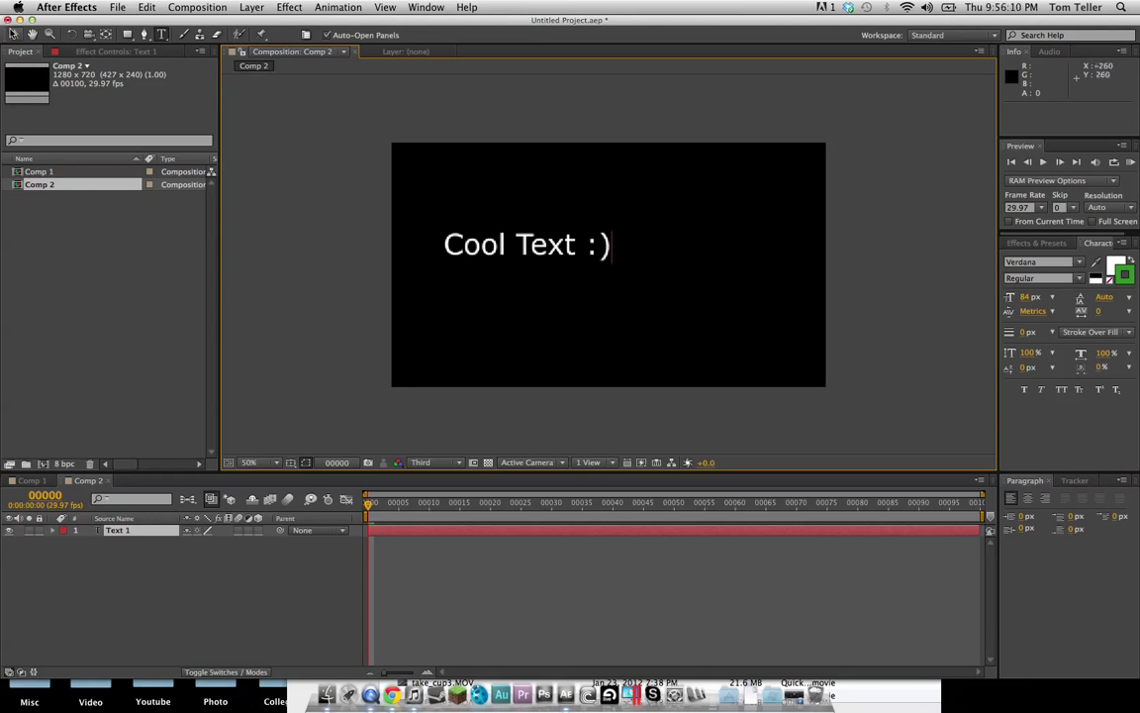
{"action": "left_click", "coordinate": [13, 33]}
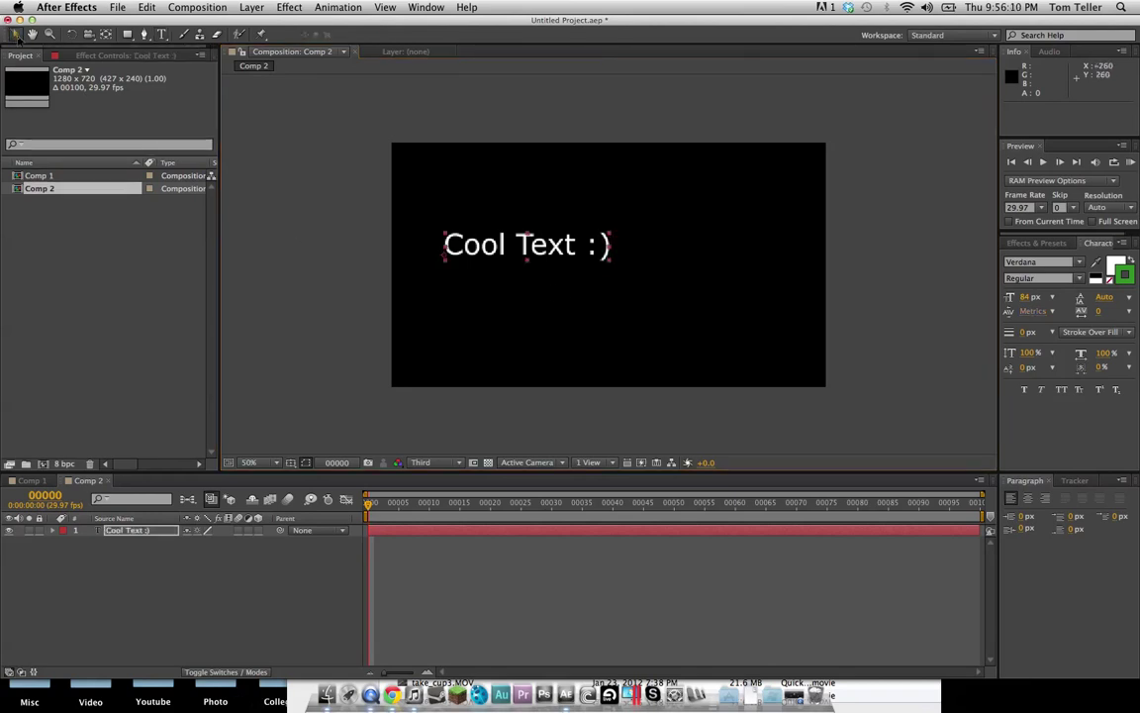
{"action": "left_click_drag", "start_coordinate": [509, 247], "coordinate": [600, 266]}
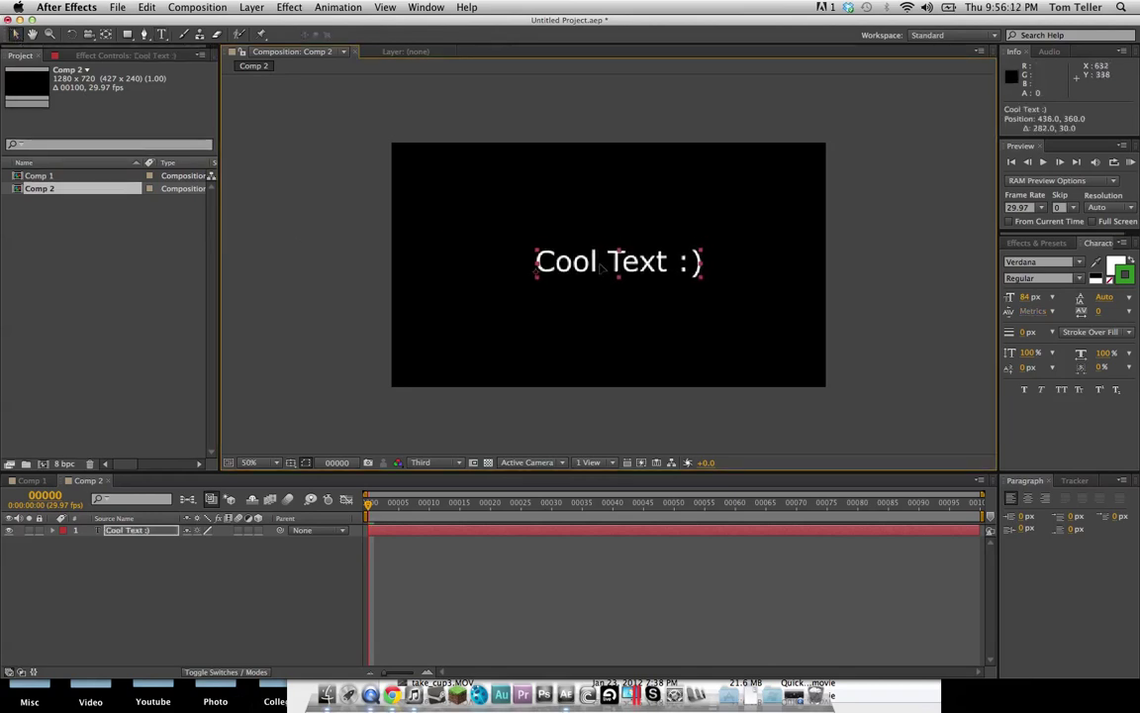
Duplicate the text layer and give the lower copy a 25 px orange stroke, FF7800.
{"action": "left_click", "coordinate": [134, 531]}
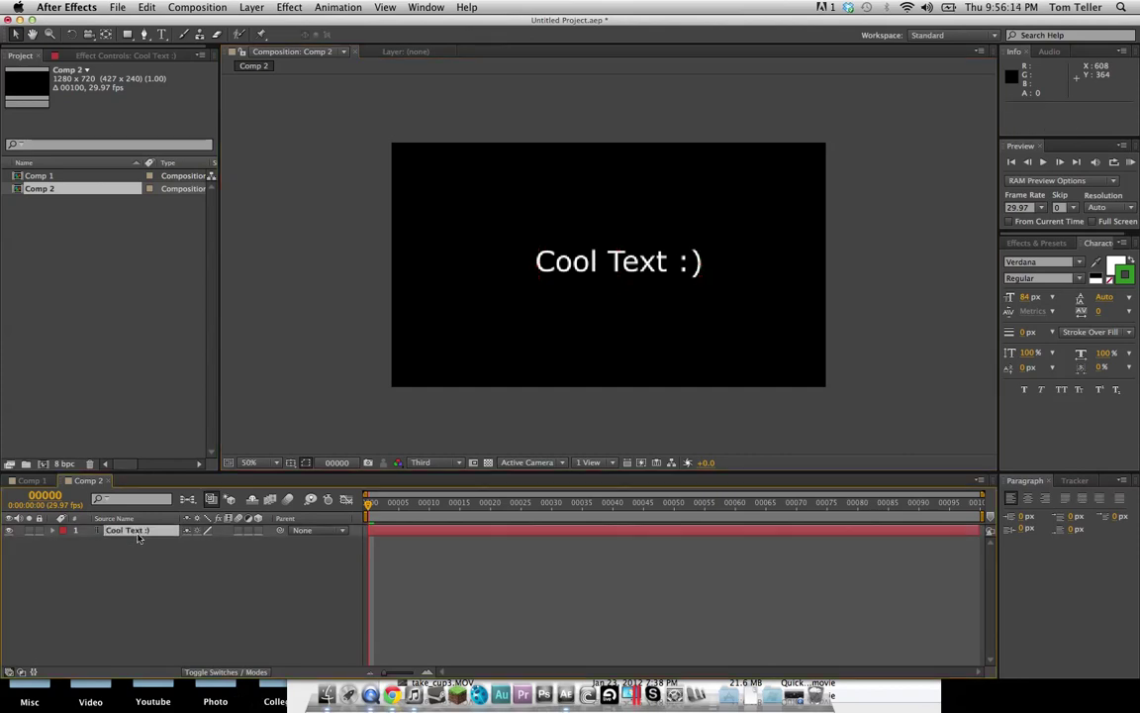
{"action": "key", "text": "super+d"}
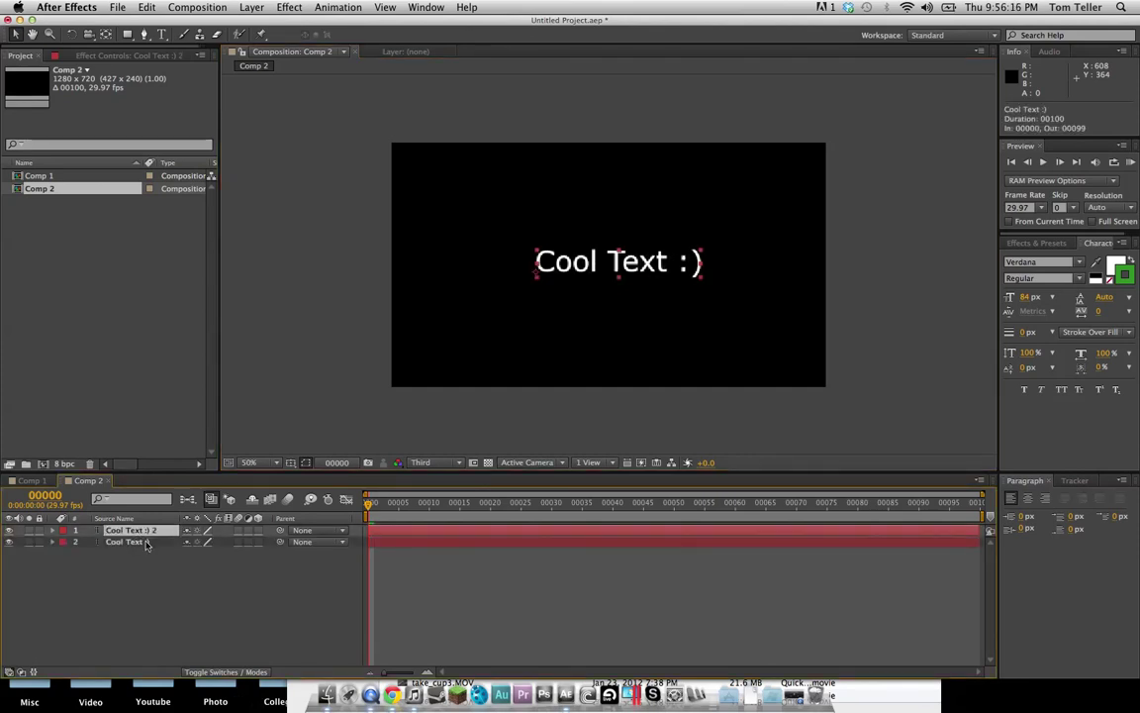
{"action": "left_click", "coordinate": [129, 542]}
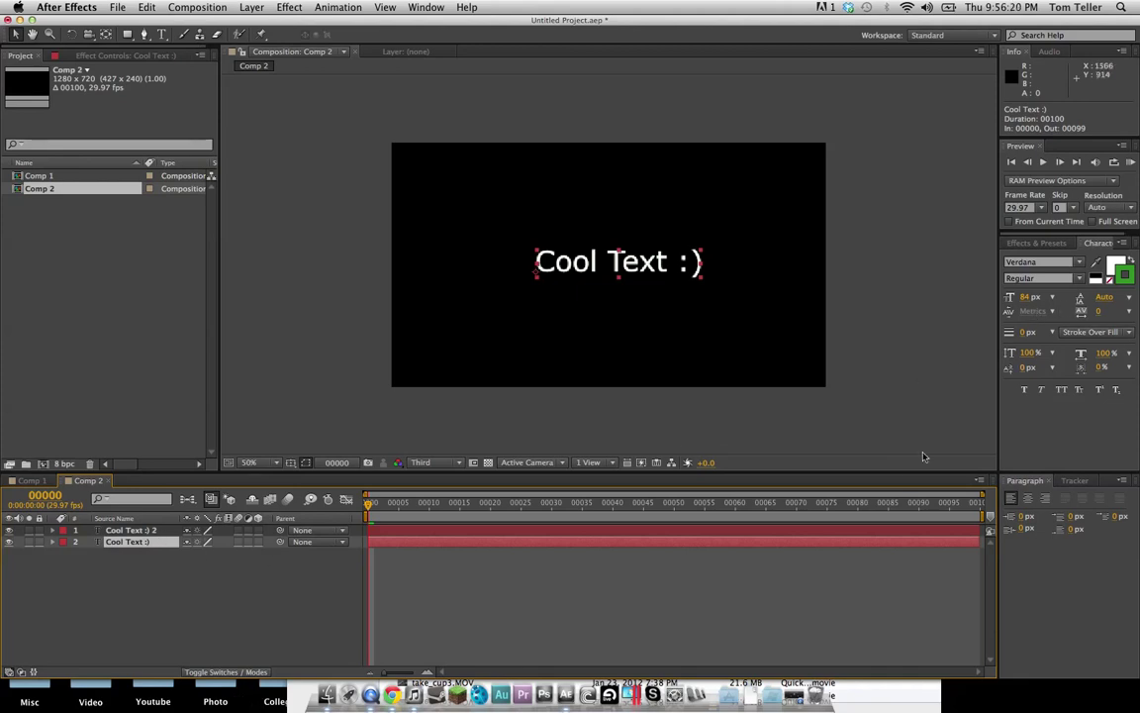
{"action": "left_click_drag", "start_coordinate": [1024, 336], "coordinate": [1044, 332]}
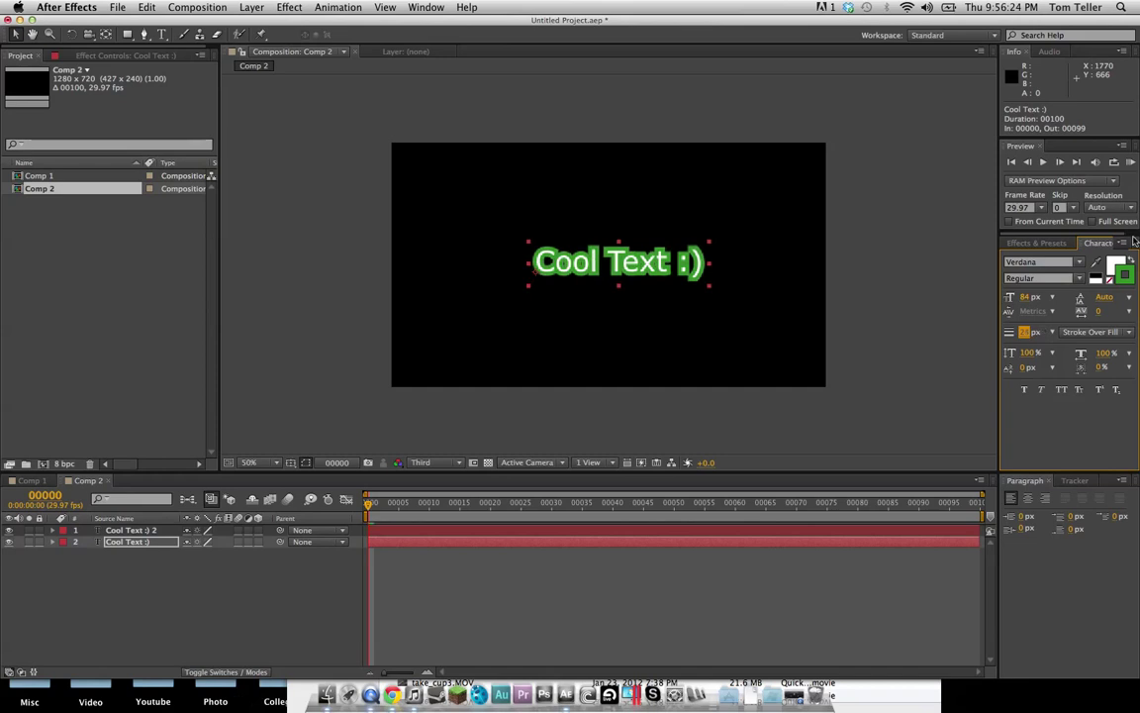
{"action": "left_click", "coordinate": [1124, 282]}
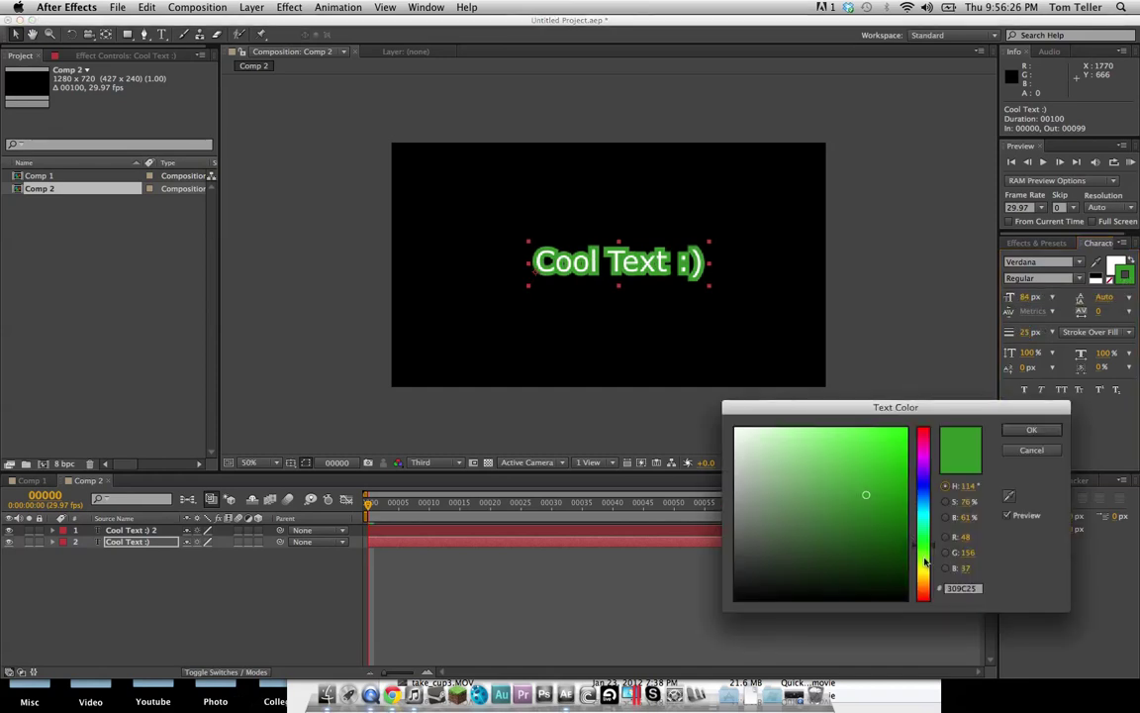
{"action": "left_click", "coordinate": [921, 587]}
{"action": "left_click", "coordinate": [922, 598]}
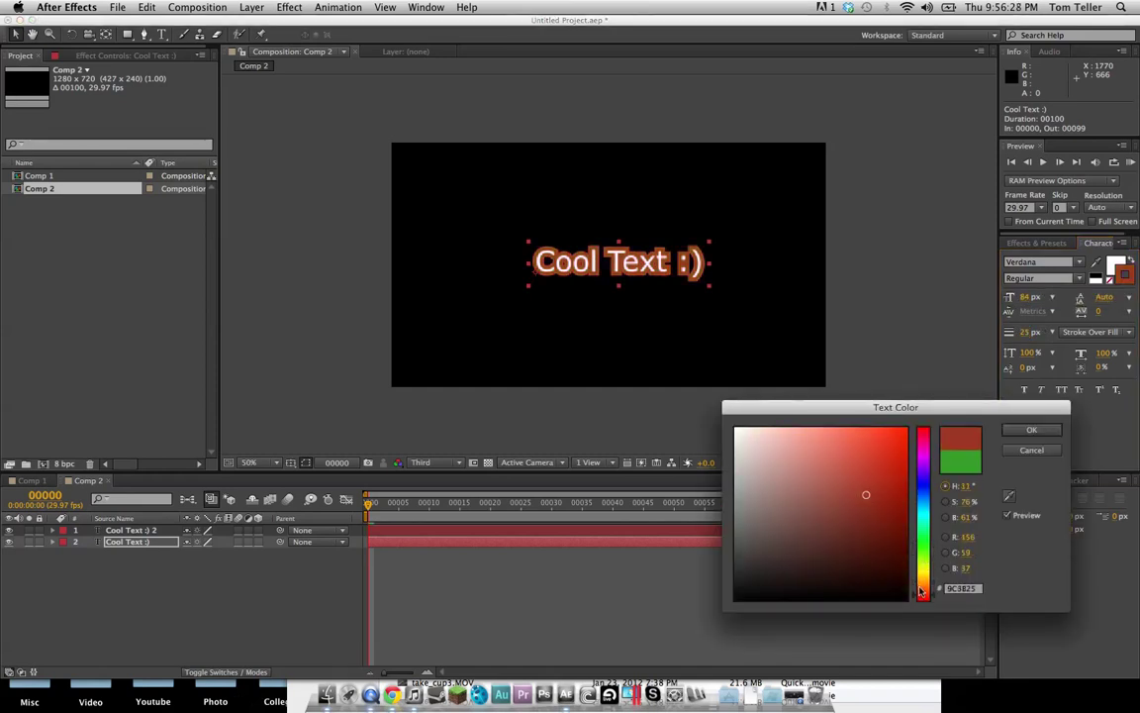
{"action": "left_click", "coordinate": [922, 587]}
{"action": "left_click_drag", "start_coordinate": [859, 507], "coordinate": [908, 428]}
{"action": "left_click", "coordinate": [1032, 429]}
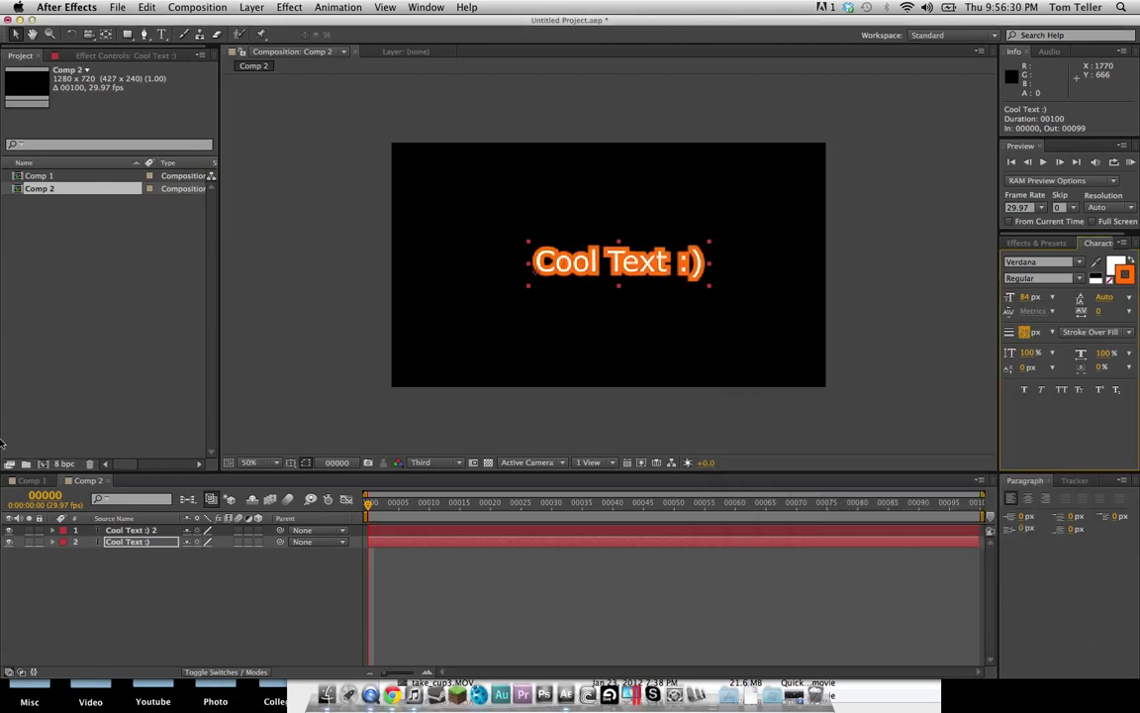
Duplicate the orange-stroked layer and give the lower copy a 54 px yellow-green stroke, AEFF00.
{"action": "left_click", "coordinate": [117, 542]}
{"action": "key", "text": "super+d"}
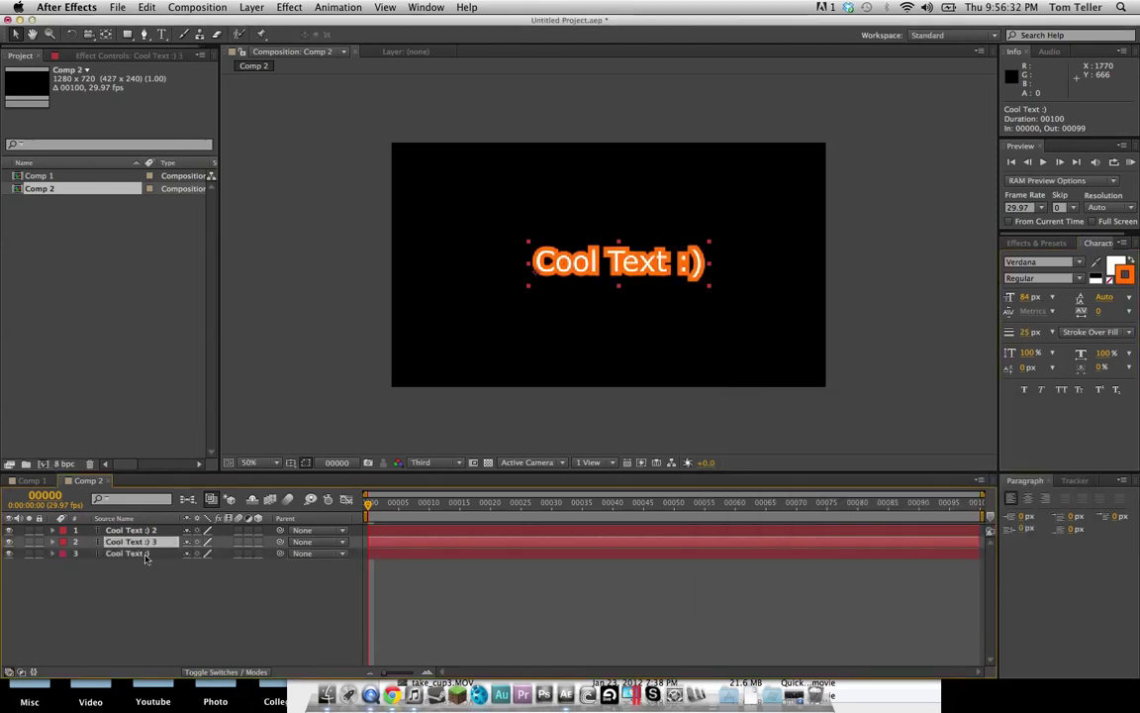
{"action": "left_click_drag", "start_coordinate": [1029, 334], "coordinate": [1045, 336]}
{"action": "left_click", "coordinate": [1133, 275]}
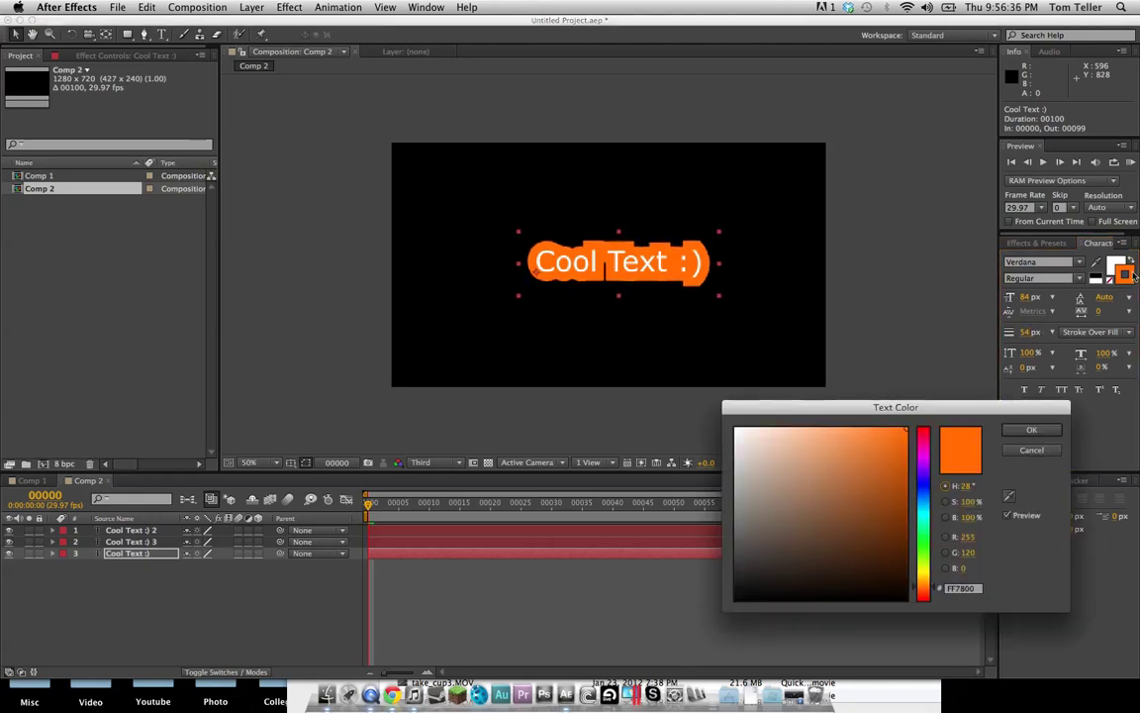
{"action": "left_click", "coordinate": [923, 588]}
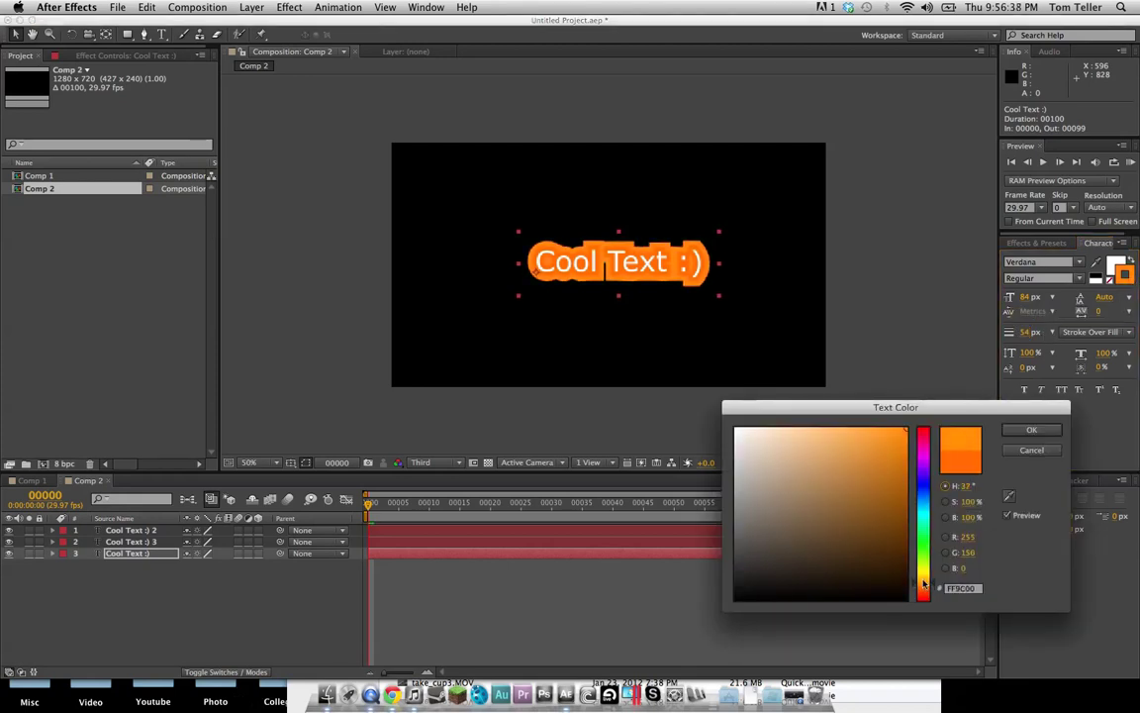
{"action": "left_click_drag", "start_coordinate": [923, 584], "coordinate": [919, 566]}
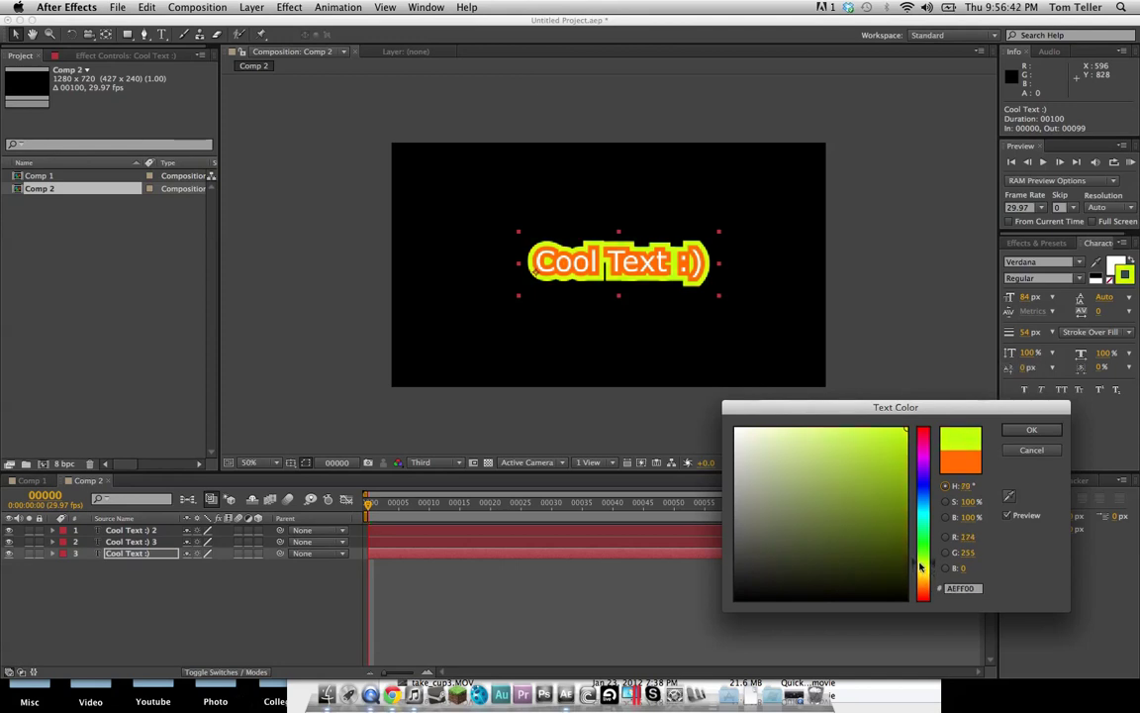
{"action": "key", "text": "Return"}
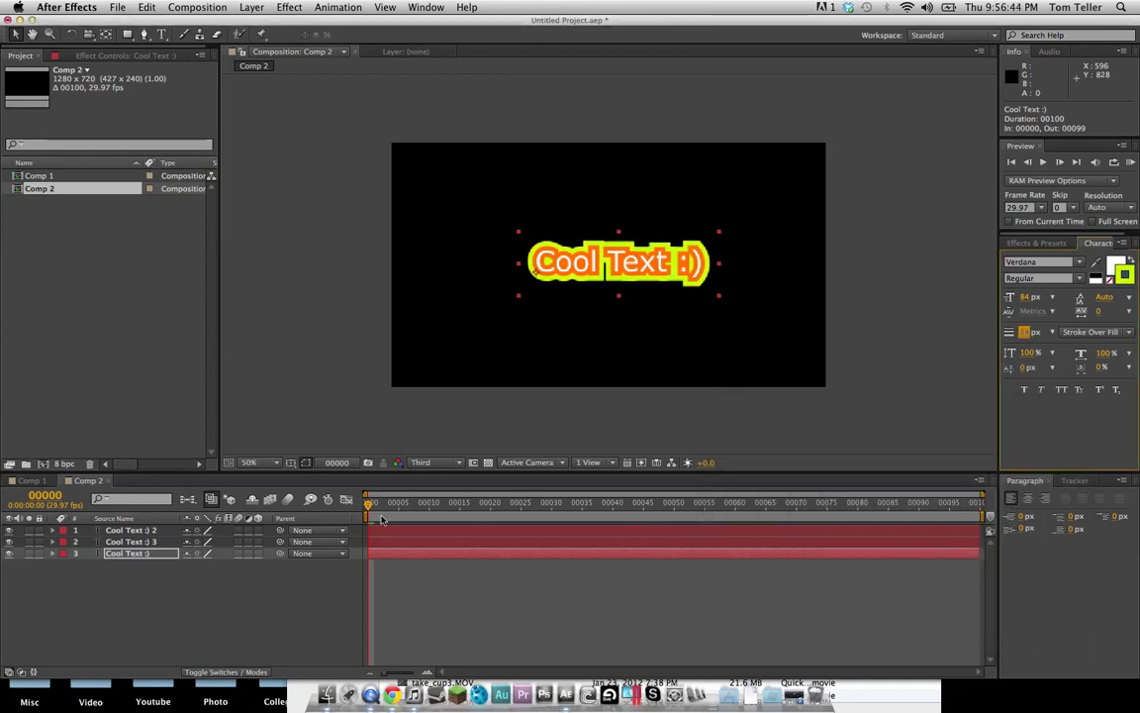
Duplicate the yellow-green-stroked layer and give the lowest copy a 76 px purple stroke.
{"action": "key", "text": "super+d"}
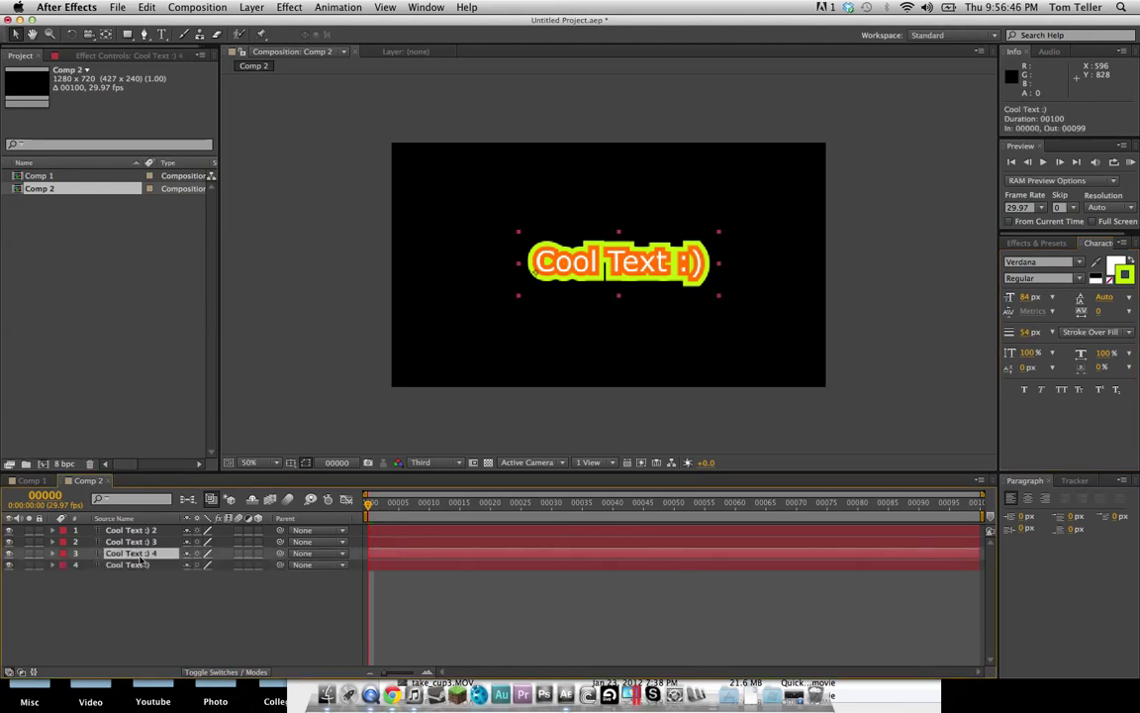
{"action": "left_click", "coordinate": [143, 565]}
{"action": "mouse_move", "coordinate": [1025, 336]}
{"action": "left_mouse_down"}
{"action": "mouse_move", "coordinate": [1054, 335]}
{"action": "mouse_move", "coordinate": [1042, 334]}
{"action": "left_mouse_up"}
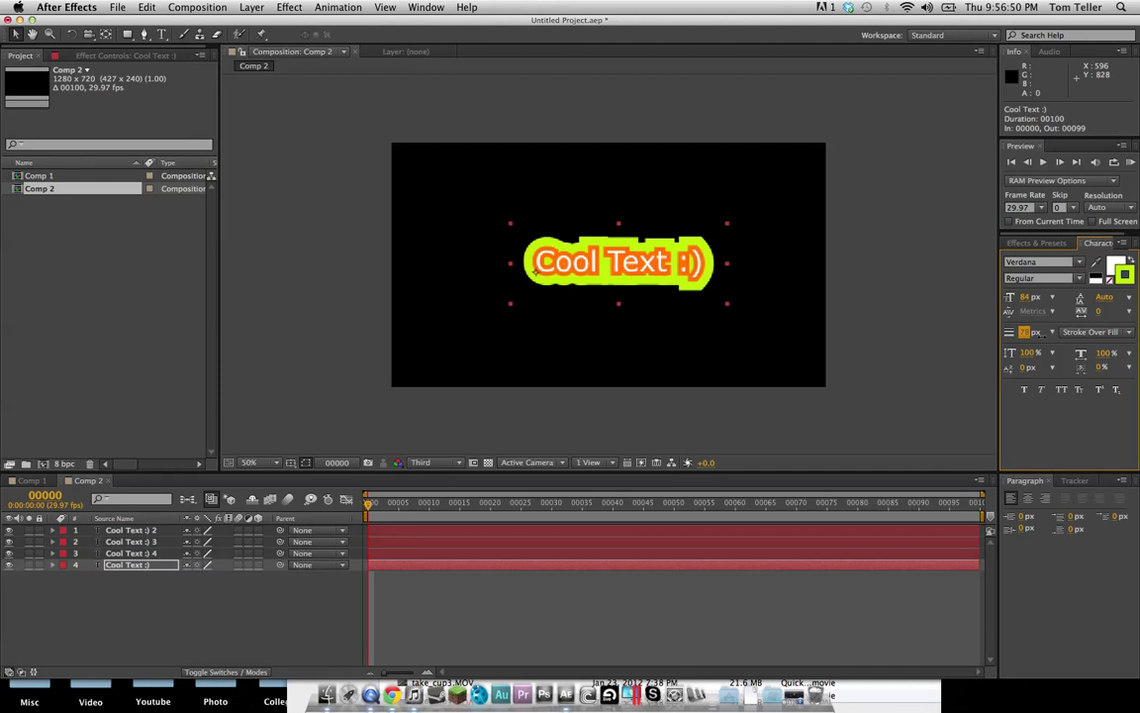
{"action": "left_click", "coordinate": [1129, 278]}
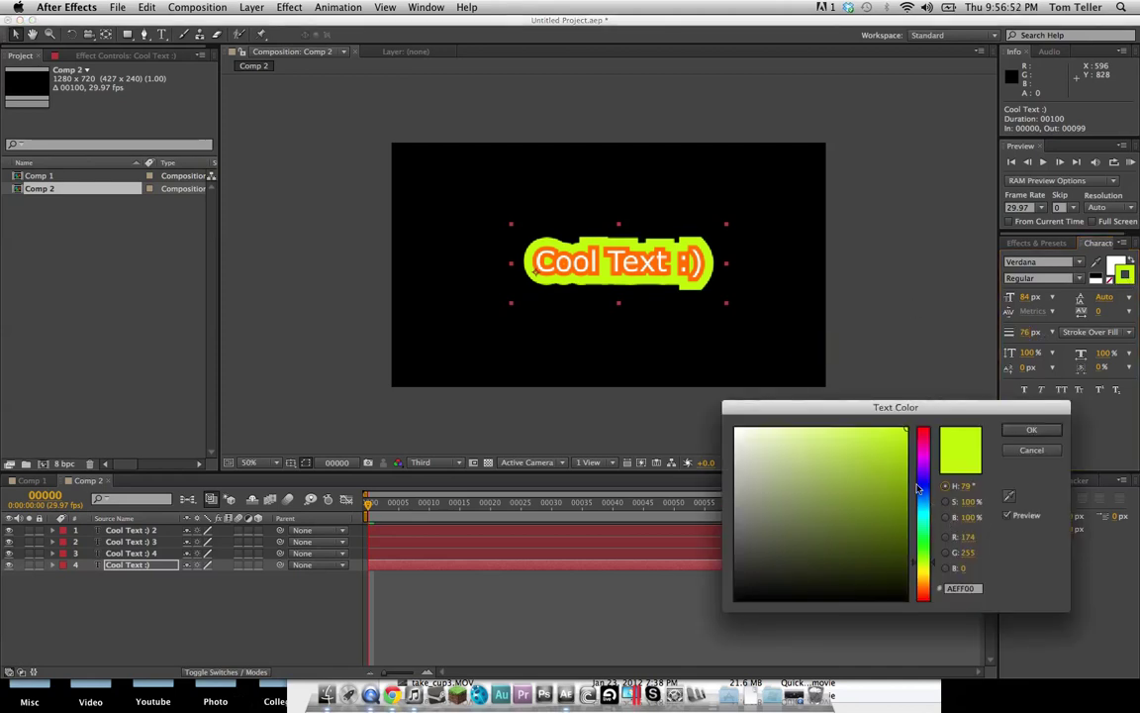
{"action": "left_click_drag", "start_coordinate": [918, 488], "coordinate": [918, 465]}
{"action": "key", "text": "Return"}
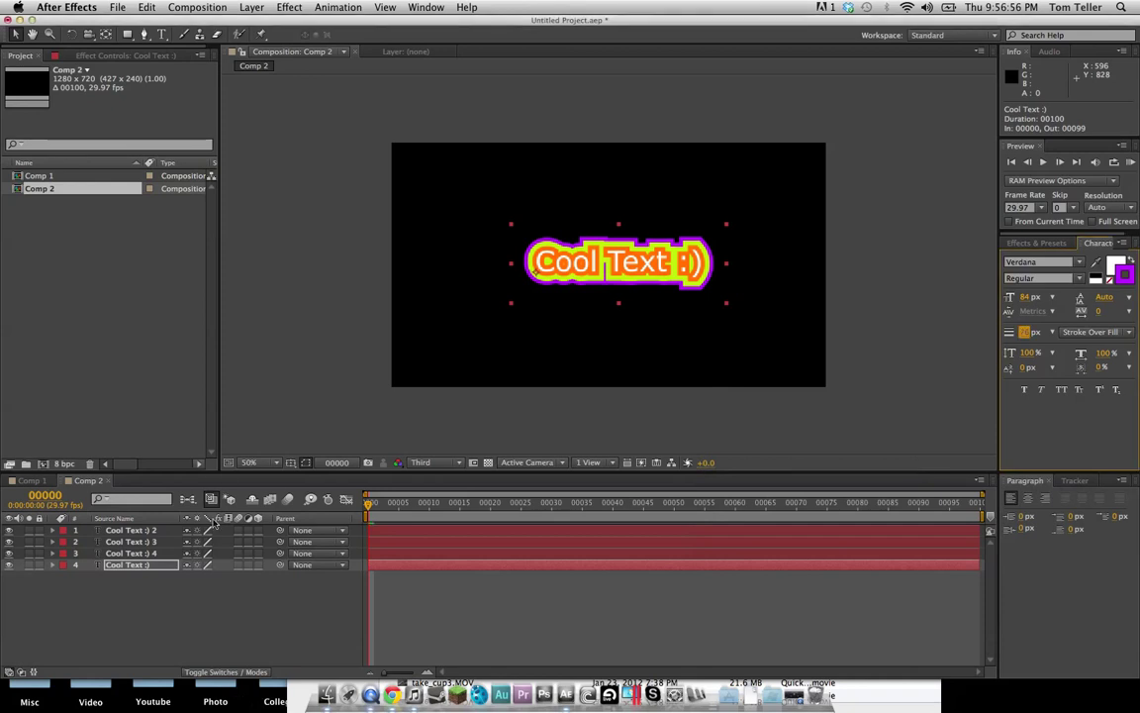
Widen the purple stroke on the lowest text layer to 87 px and deselect the layer.
{"action": "left_click", "coordinate": [144, 554]}
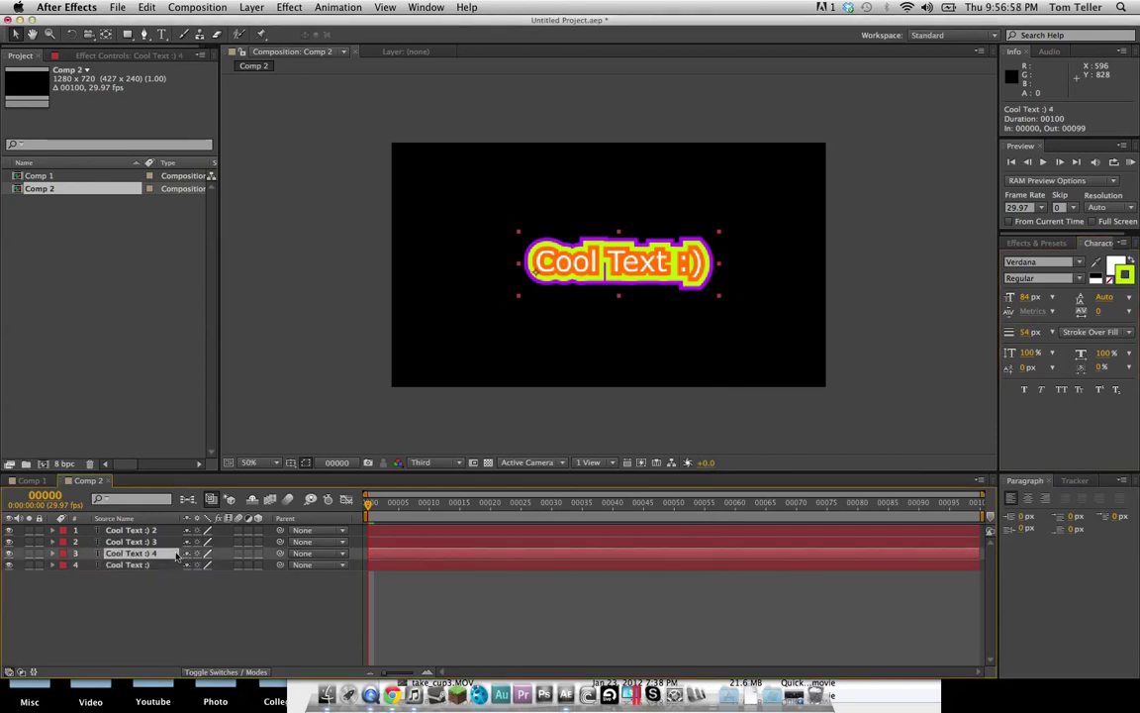
{"action": "left_click", "coordinate": [174, 564]}
{"action": "left_click_drag", "start_coordinate": [1025, 339], "coordinate": [1035, 340]}
{"action": "left_click", "coordinate": [209, 628]}
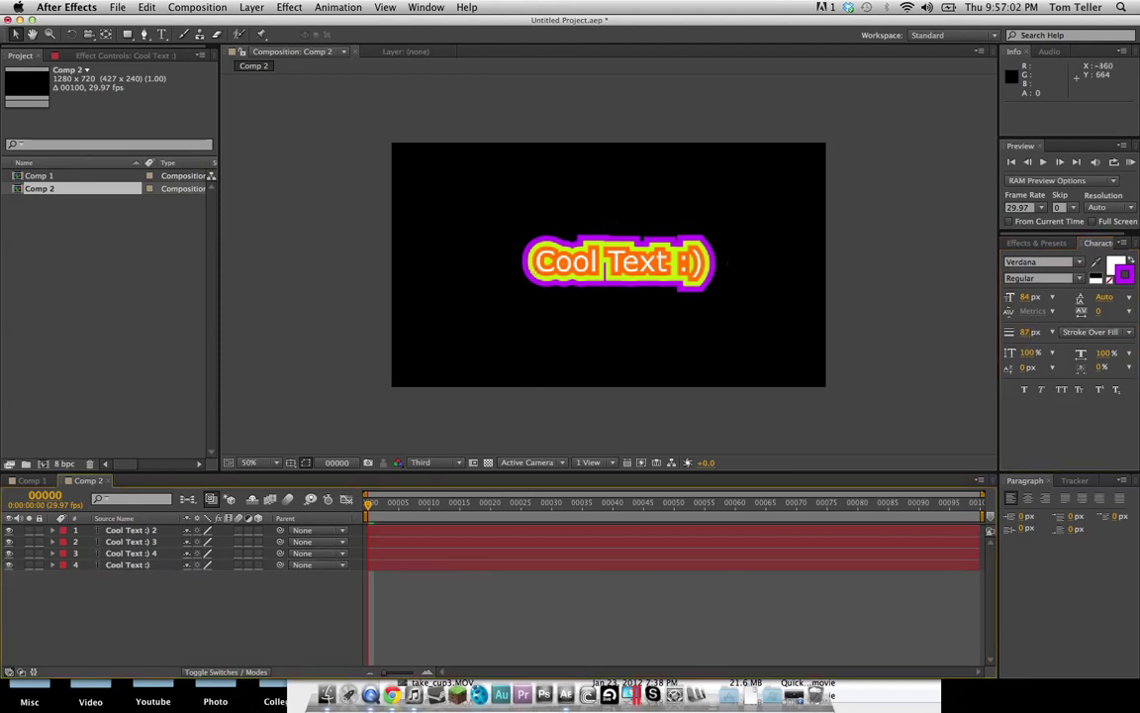
Add a two-node camera with the 50mm preset to the composition.
{"action": "left_click", "coordinate": [251, 7]}
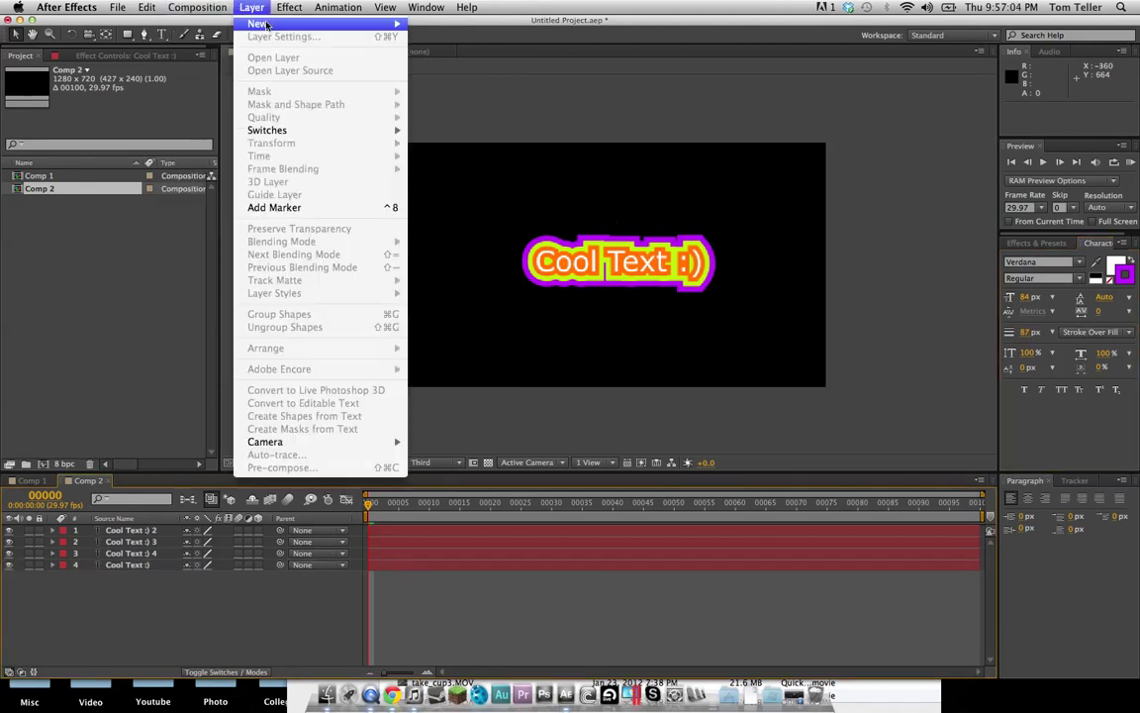
{"action": "mouse_move", "coordinate": [297, 23]}
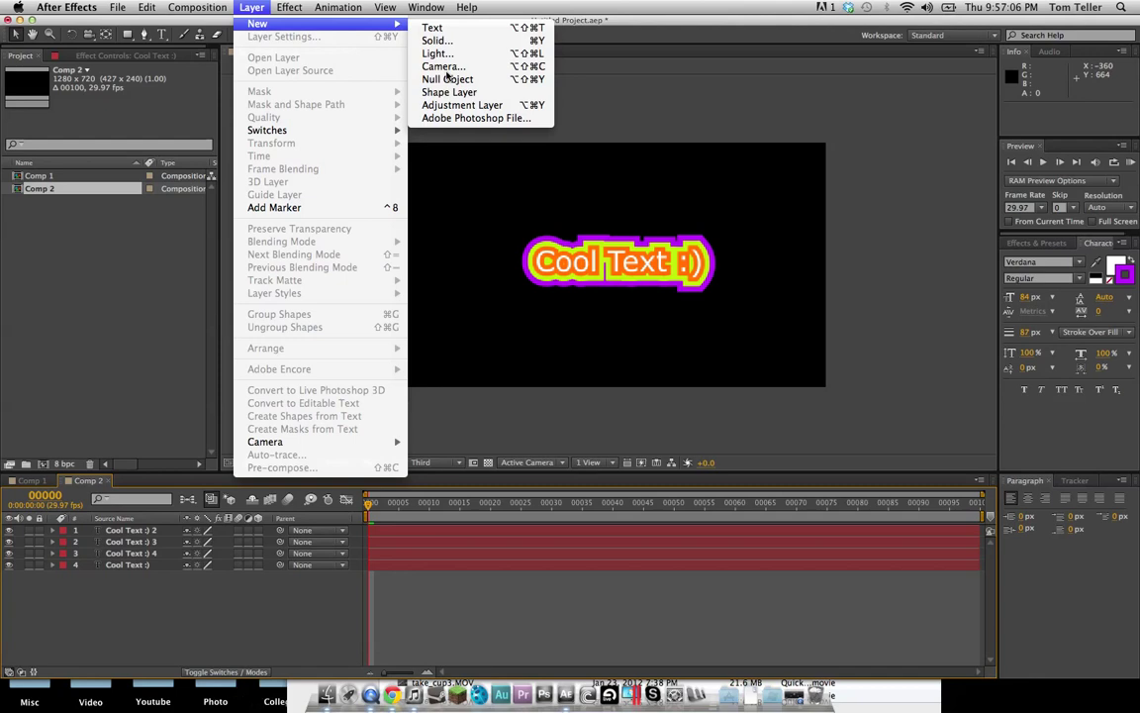
{"action": "left_click", "coordinate": [442, 66]}
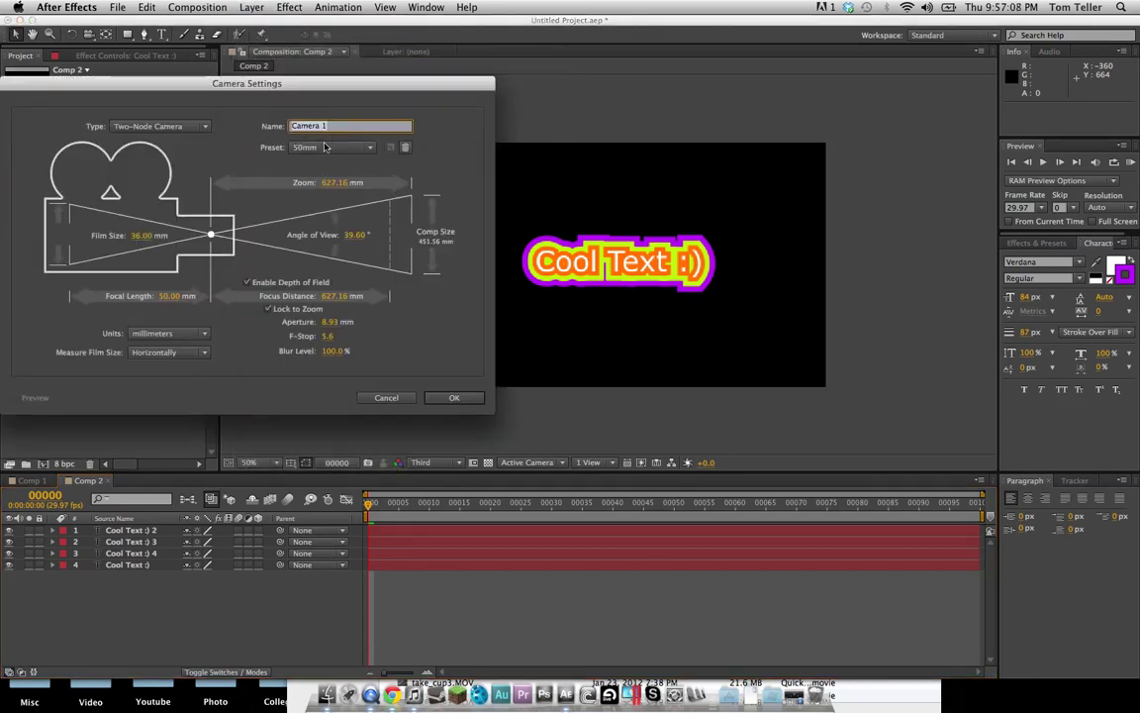
{"action": "left_click", "coordinate": [325, 147]}
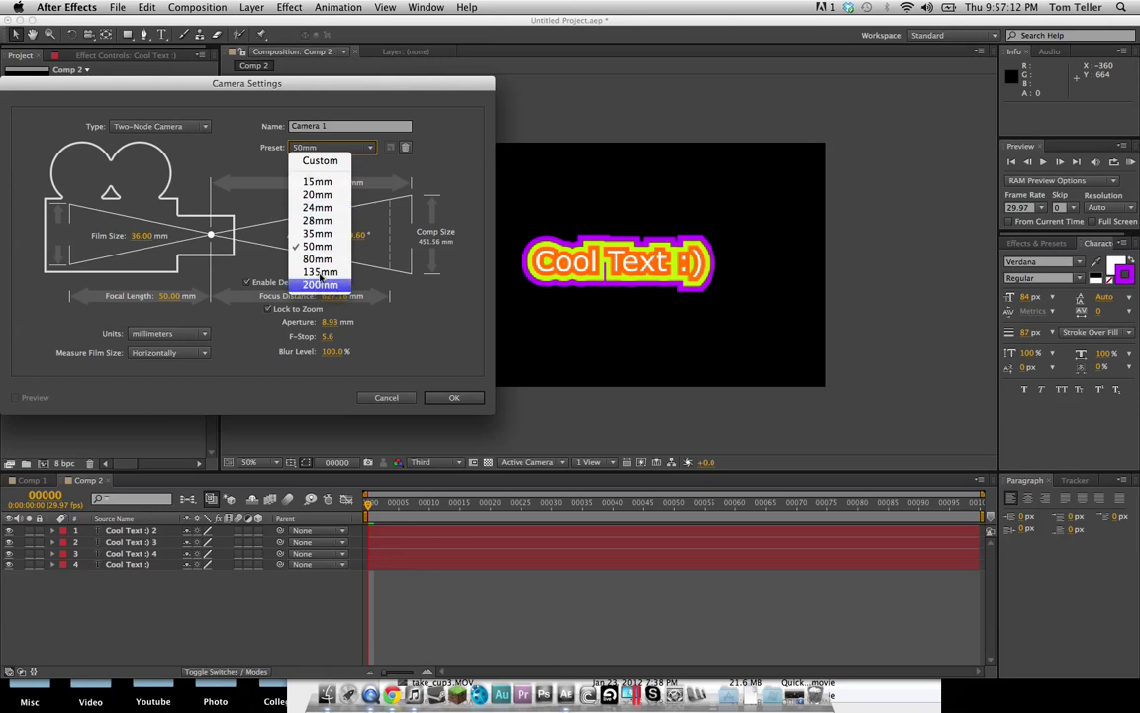
{"action": "left_click", "coordinate": [325, 247]}
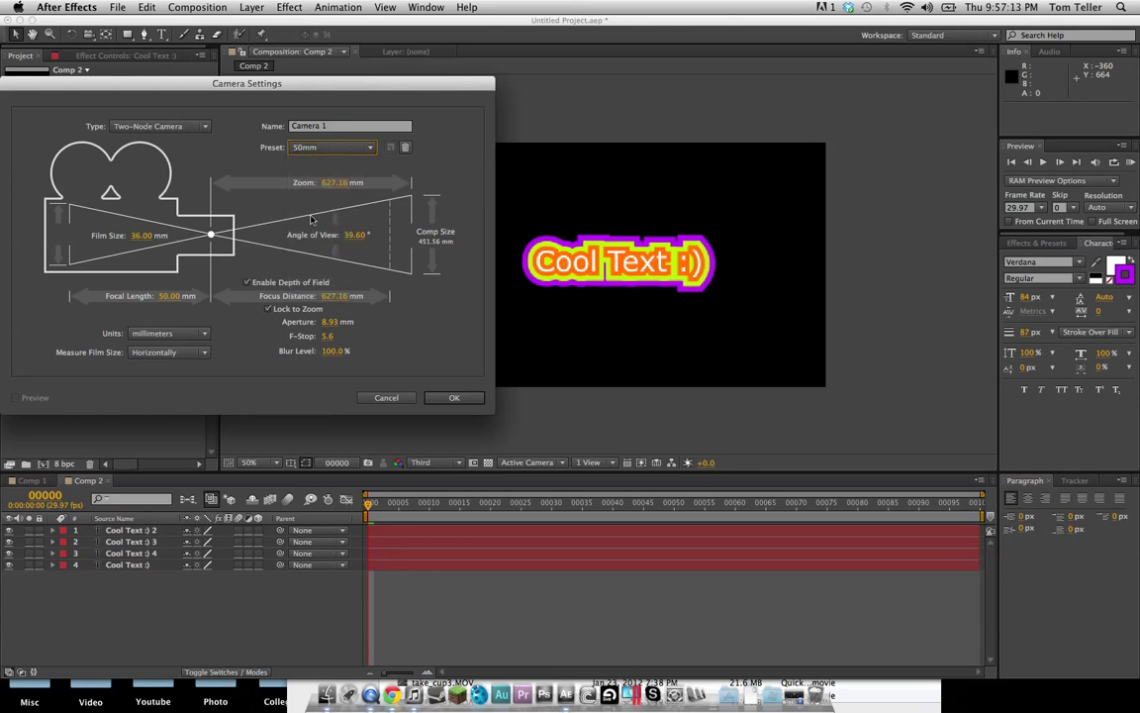
{"action": "left_click", "coordinate": [453, 398]}
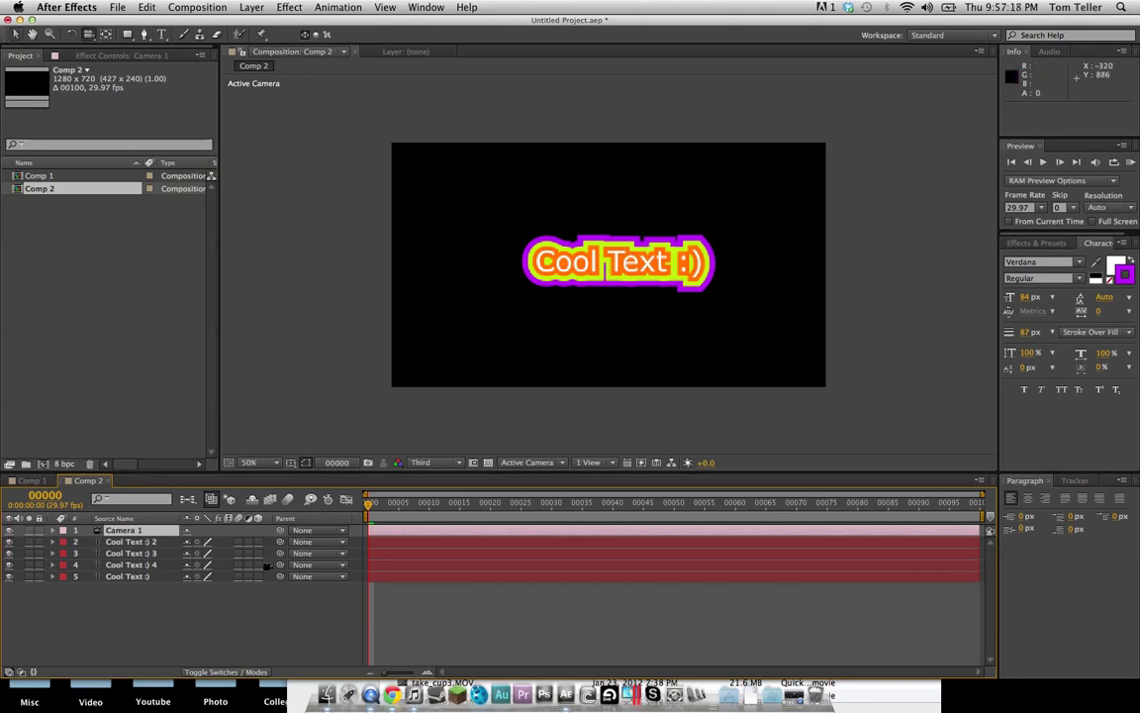
Turn all four Cool Text layers into 3D layers, try orbiting the camera and undo that camera move.
{"action": "left_click", "coordinate": [155, 543]}
{"action": "left_click", "coordinate": [147, 576], "text": "shift"}
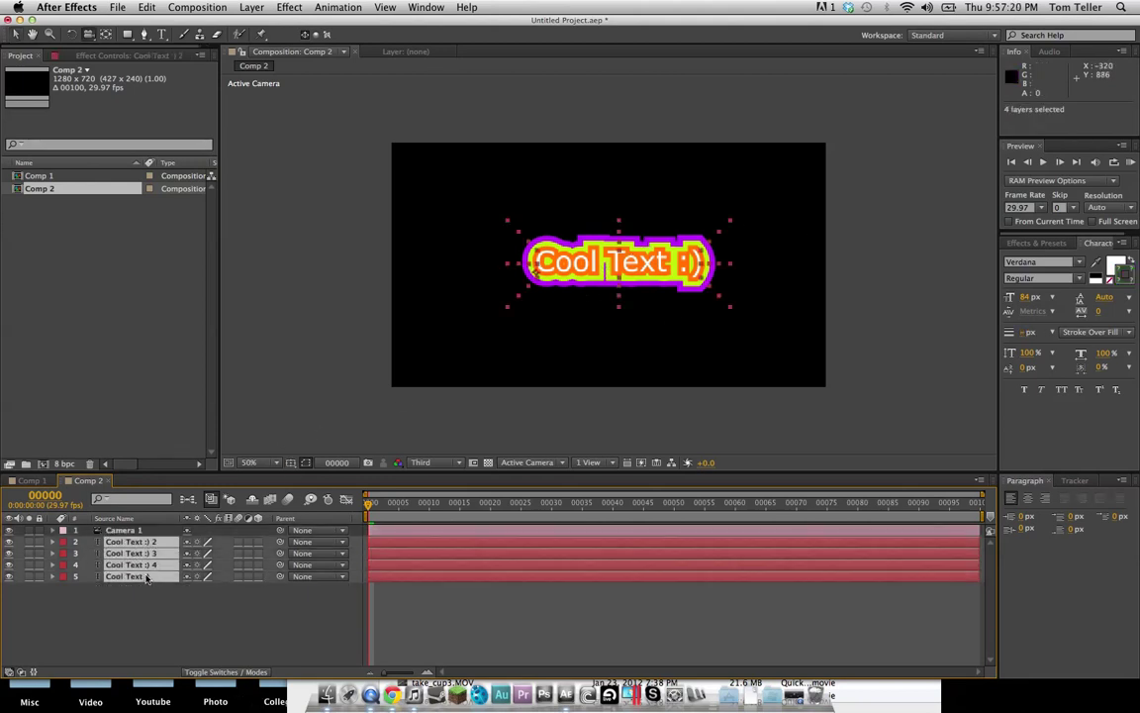
{"action": "left_click", "coordinate": [207, 671]}
{"action": "left_click", "coordinate": [206, 671]}
{"action": "left_click", "coordinate": [258, 586]}
{"action": "left_click", "coordinate": [259, 577]}
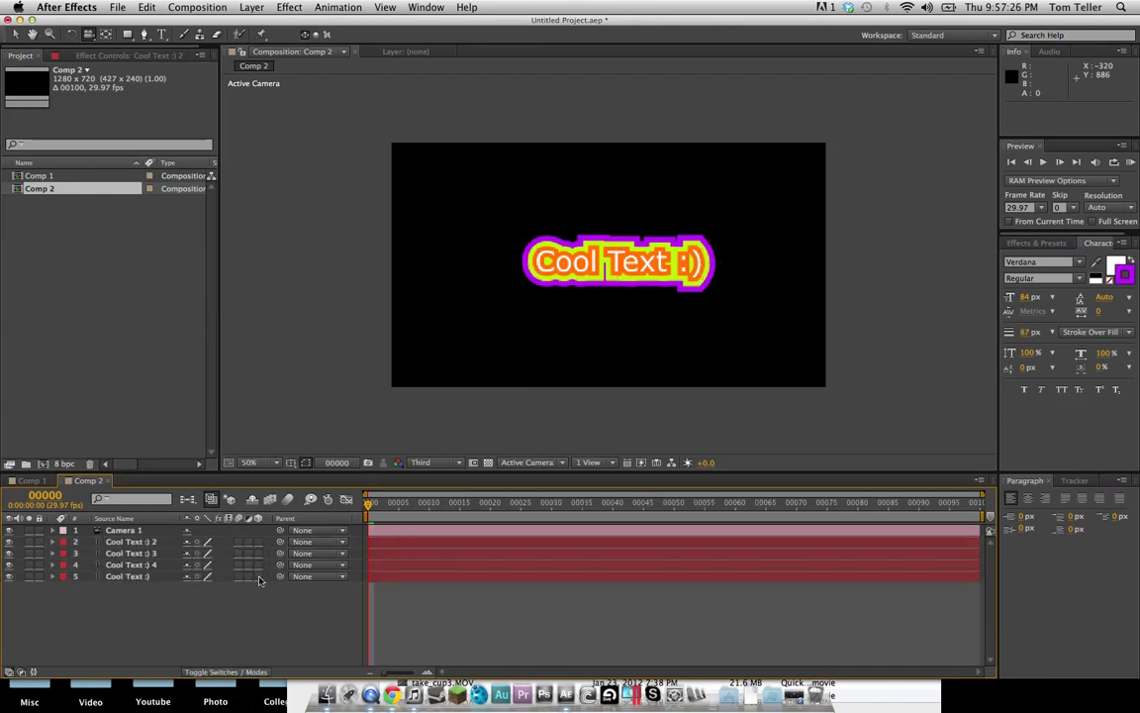
{"action": "key", "text": "super+a"}
{"action": "left_click", "coordinate": [259, 578]}
{"action": "left_click", "coordinate": [259, 578]}
{"action": "left_click", "coordinate": [257, 609]}
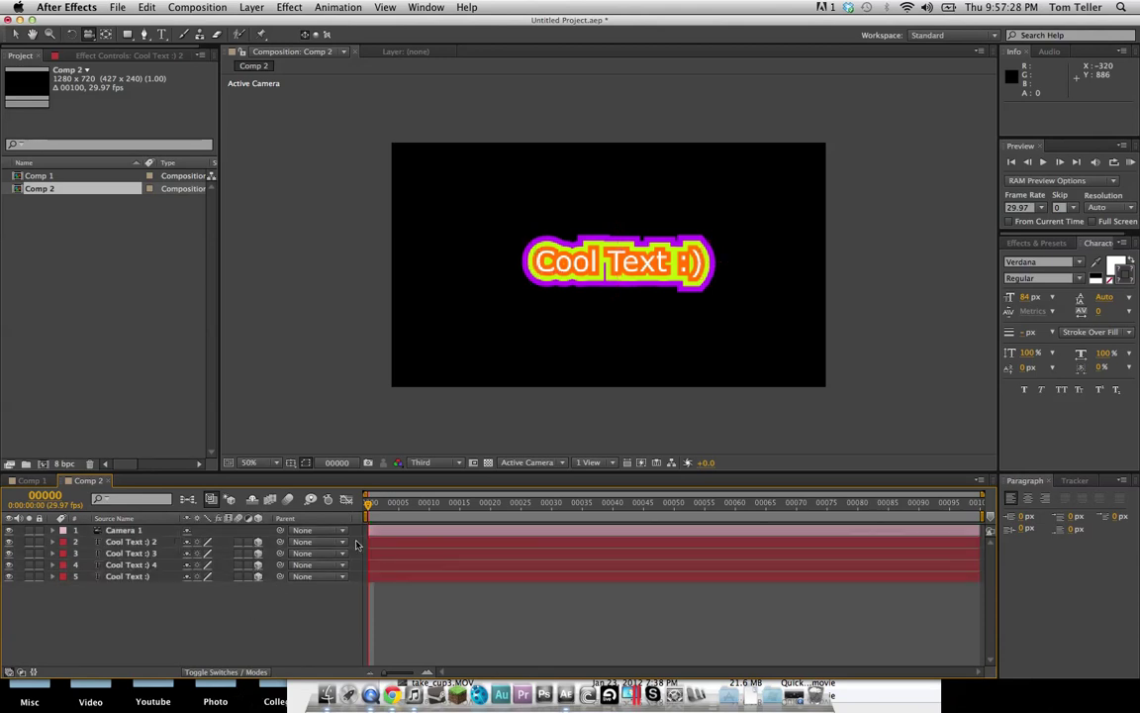
{"action": "left_click_drag", "start_coordinate": [542, 256], "coordinate": [653, 278]}
{"action": "key", "text": "super+z"}
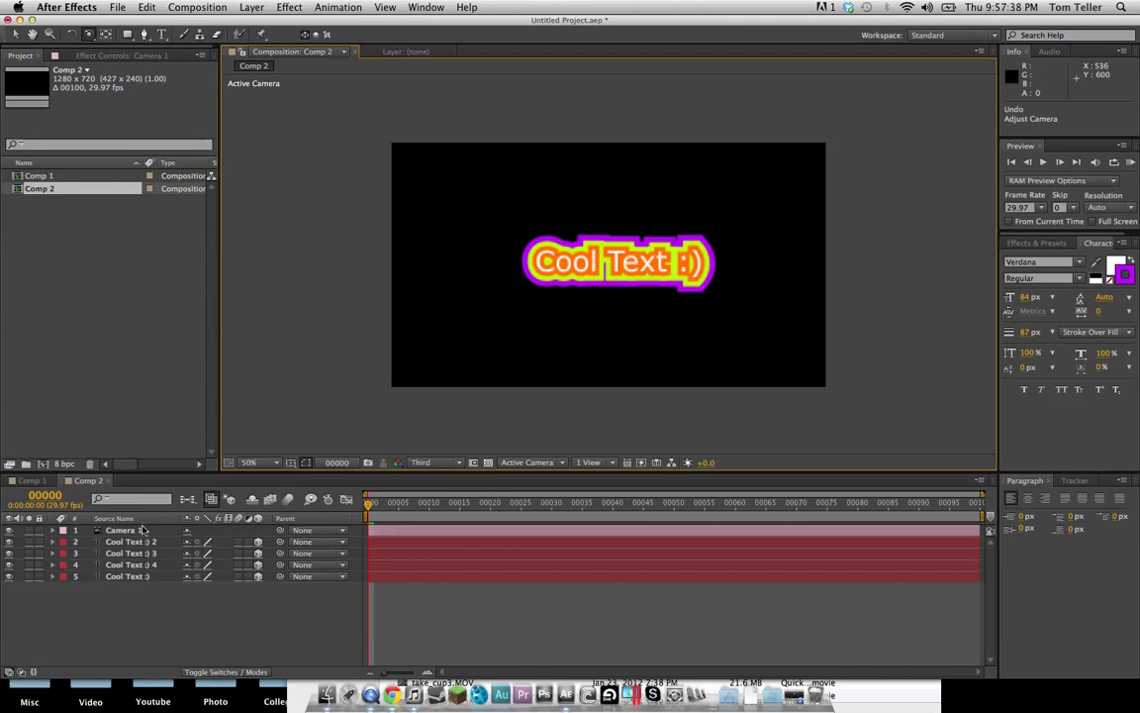
Set the Z positions of the second, third and lowest text layers to 20, 40 and 60, and orbit the camera to check their depth.
{"action": "left_click", "coordinate": [132, 542]}
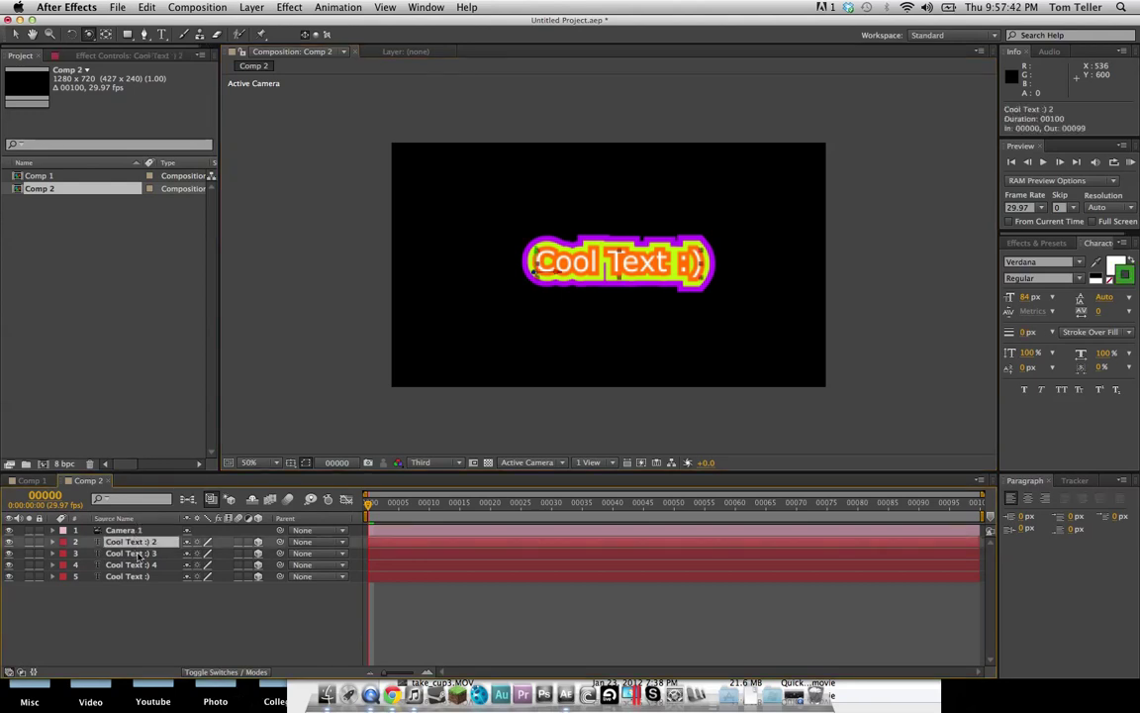
{"action": "left_click", "coordinate": [138, 576], "text": "shift"}
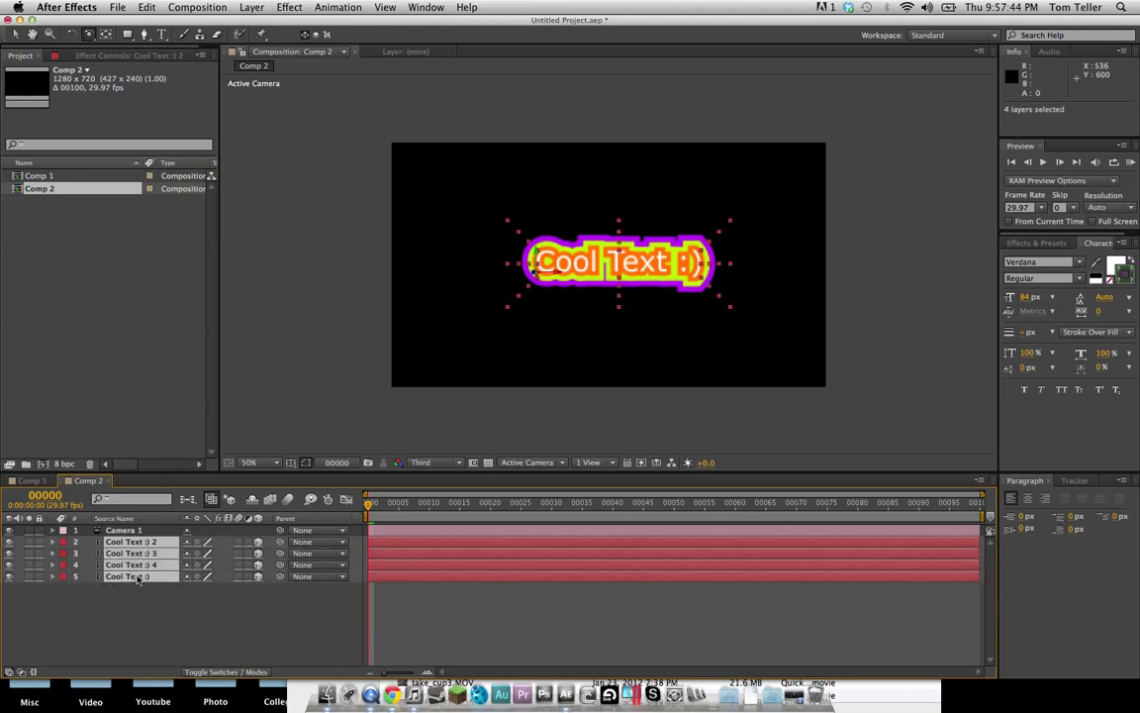
{"action": "key", "text": "p"}
{"action": "left_click", "coordinate": [163, 644]}
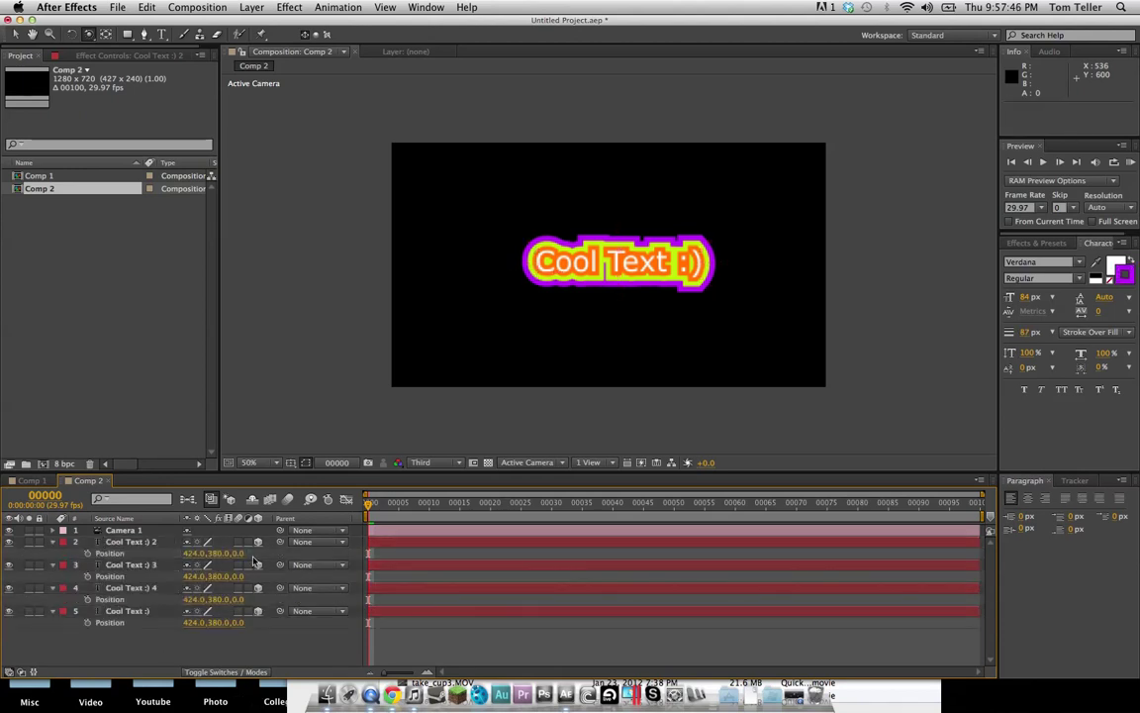
{"action": "left_click", "coordinate": [238, 577]}
{"action": "type", "text": "-20"}
{"action": "key", "text": "Tab"}
{"action": "type", "text": "40"}
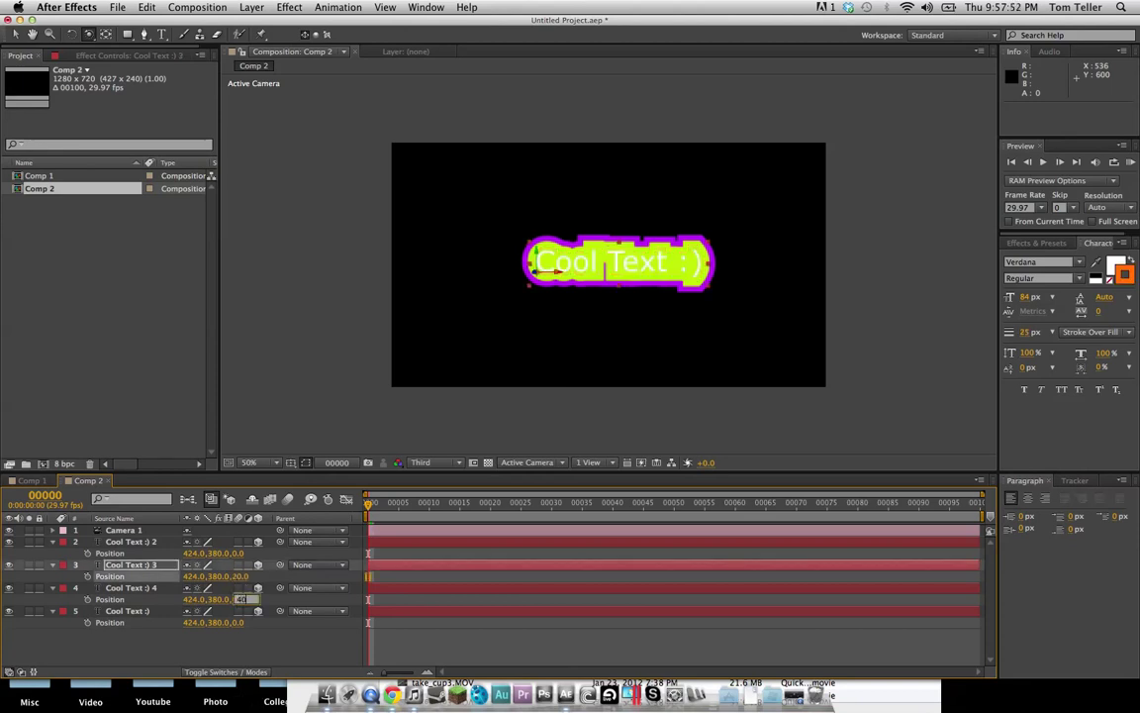
{"action": "key", "text": "Tab"}
{"action": "type", "text": "60"}
{"action": "key", "text": "Return"}
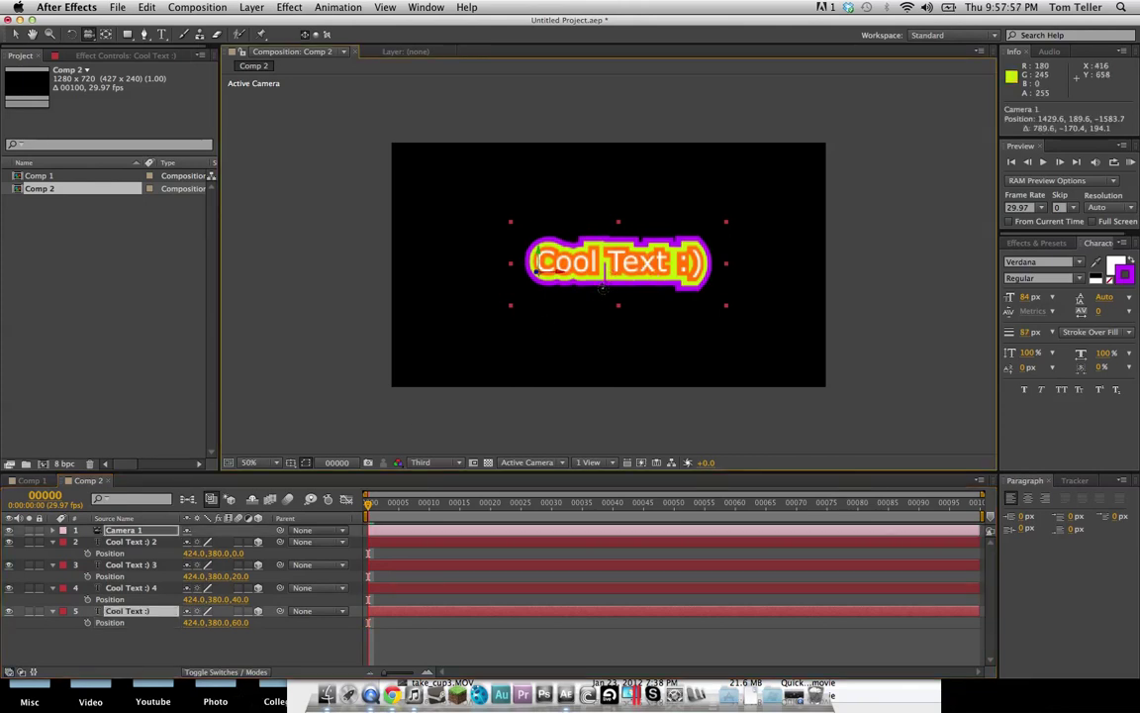
{"action": "mouse_move", "coordinate": [650, 276]}
{"action": "left_mouse_down"}
{"action": "mouse_move", "coordinate": [605, 289]}
{"action": "mouse_move", "coordinate": [713, 267]}
{"action": "mouse_move", "coordinate": [598, 255]}
{"action": "mouse_move", "coordinate": [642, 277]}
{"action": "mouse_move", "coordinate": [620, 281]}
{"action": "mouse_move", "coordinate": [646, 254]}
{"action": "mouse_move", "coordinate": [650, 279]}
{"action": "left_mouse_up"}
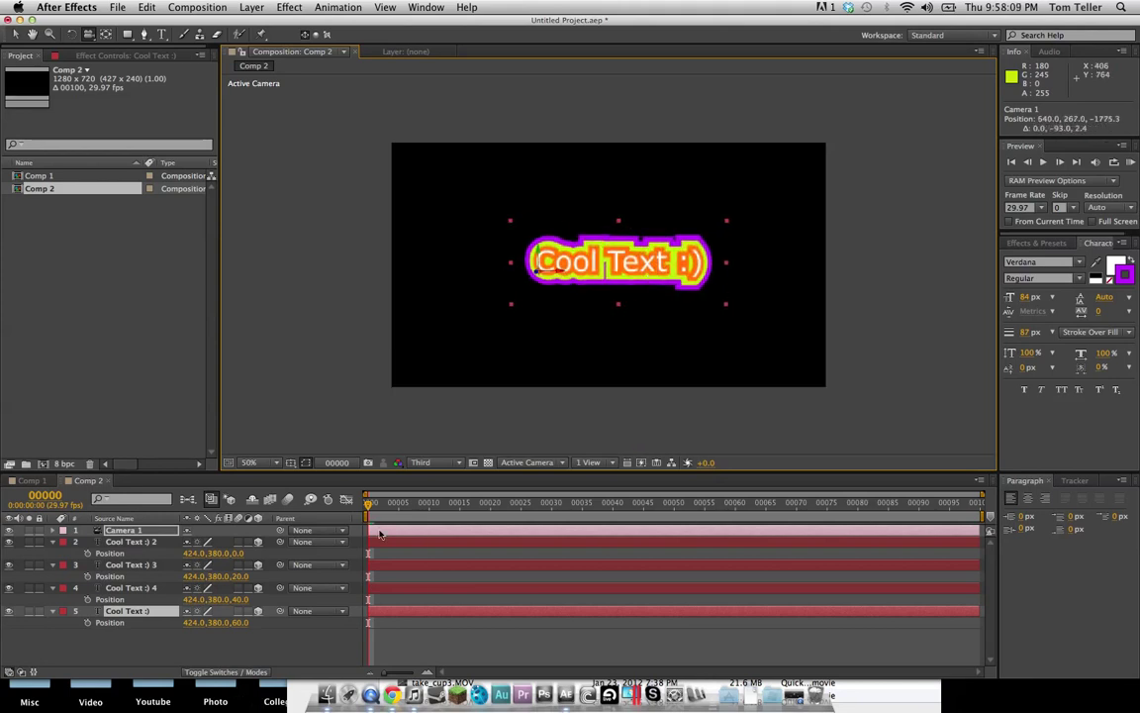
Enable Position and Point of Interest keyframing on Camera 1 at frame 0 and orbit it to a side-on position of about -816, 9, -115.
{"action": "left_click", "coordinate": [139, 535]}
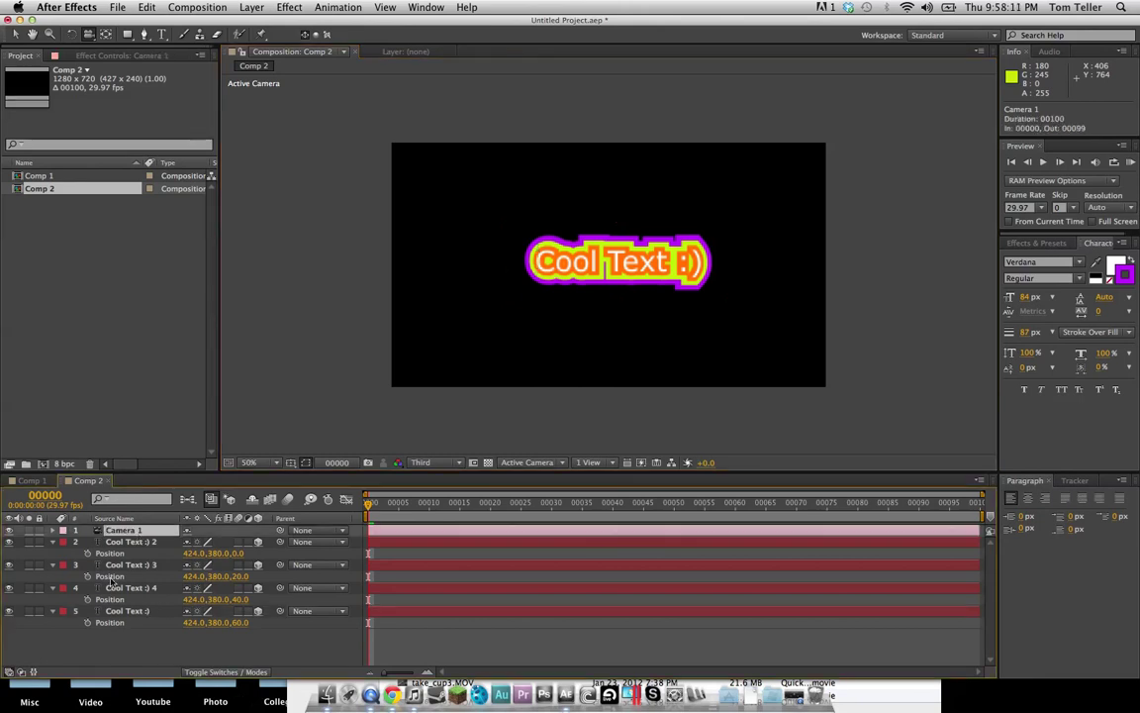
{"action": "key", "text": "p"}
{"action": "key", "text": "shift+a"}
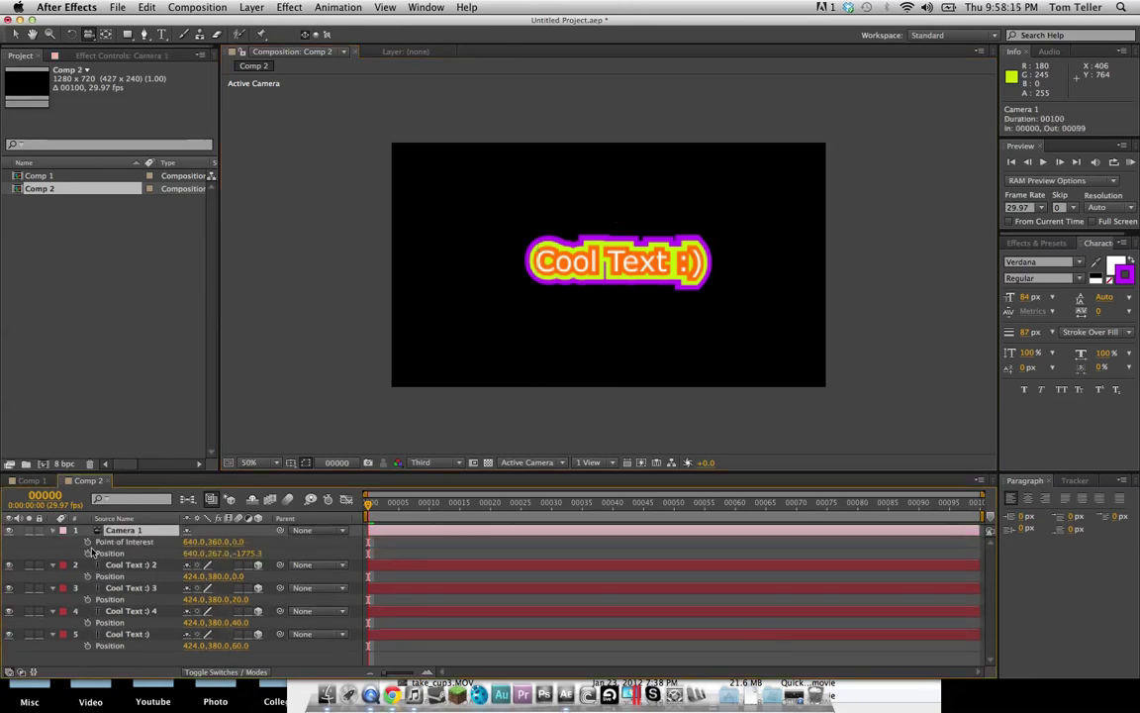
{"action": "left_click", "coordinate": [88, 553]}
{"action": "left_click", "coordinate": [88, 541]}
{"action": "key", "text": "c"}
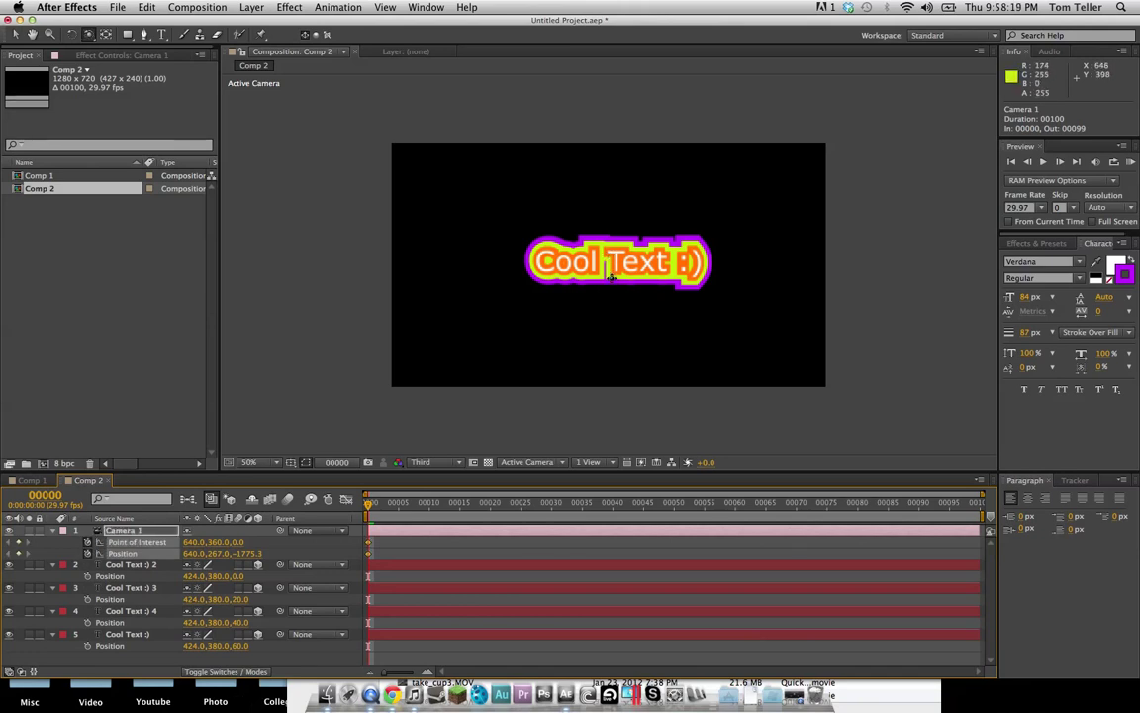
{"action": "left_click_drag", "start_coordinate": [611, 276], "coordinate": [465, 413]}
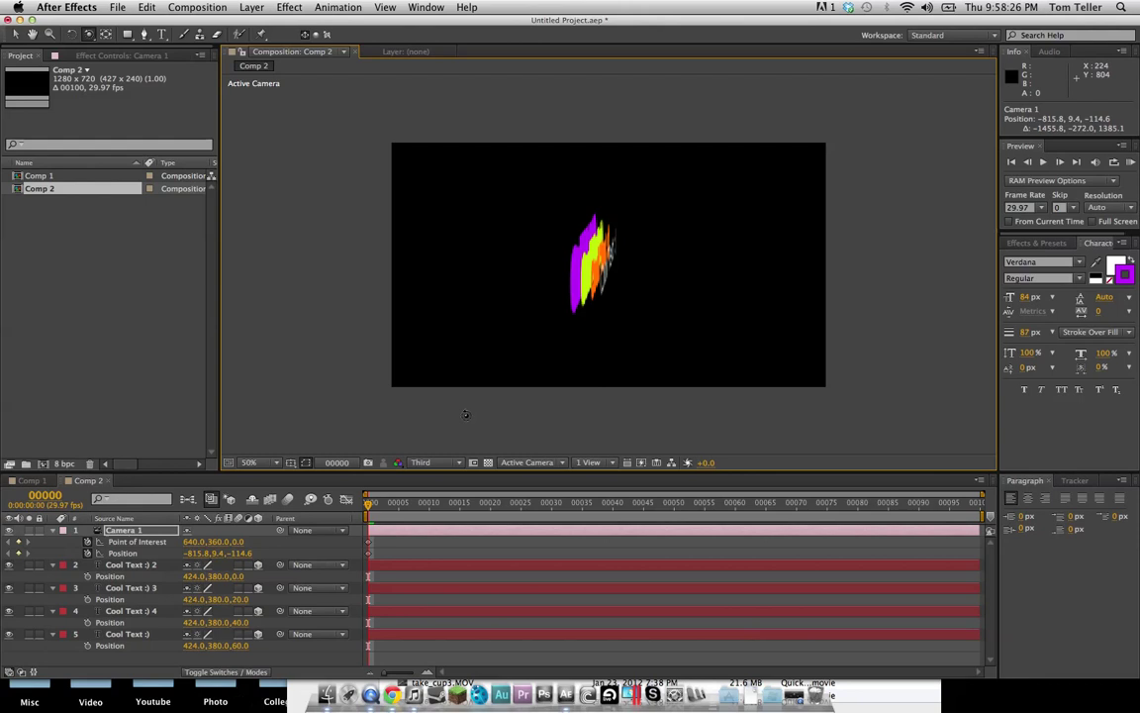
Orbit the camera to about 366, 373, -1477 at frame 16 and 1152, 491, -1406 at frame 99, and run a RAM preview.
{"action": "left_click", "coordinate": [465, 504]}
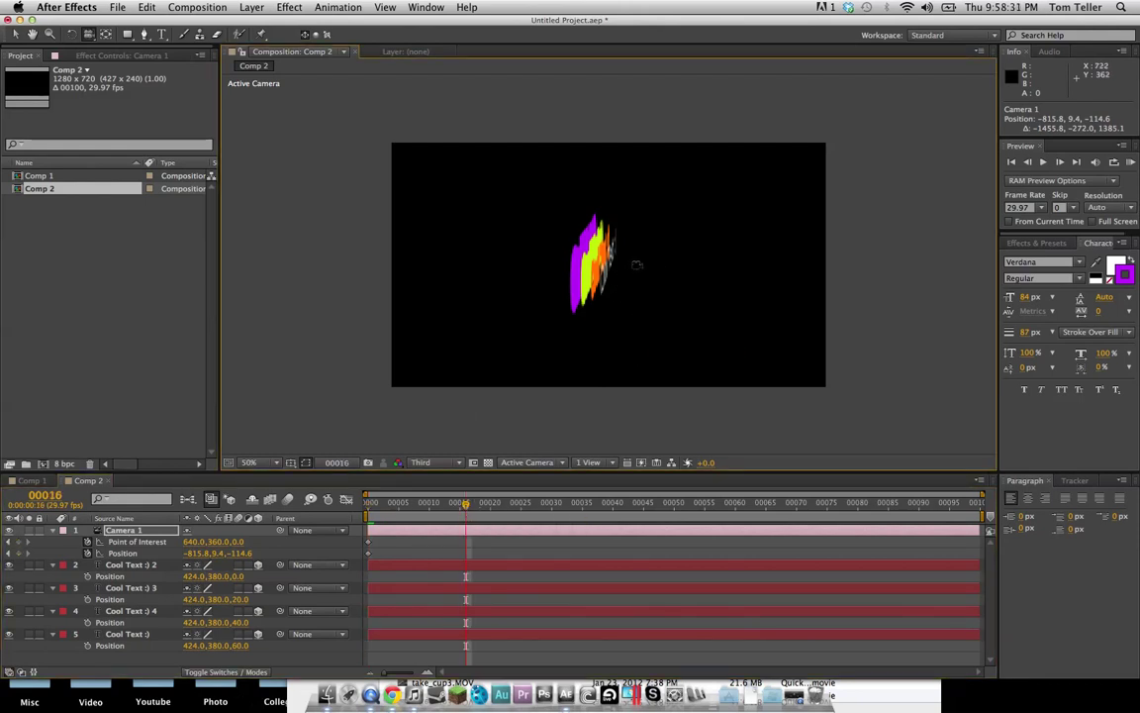
{"action": "left_click_drag", "start_coordinate": [637, 264], "coordinate": [533, 248]}
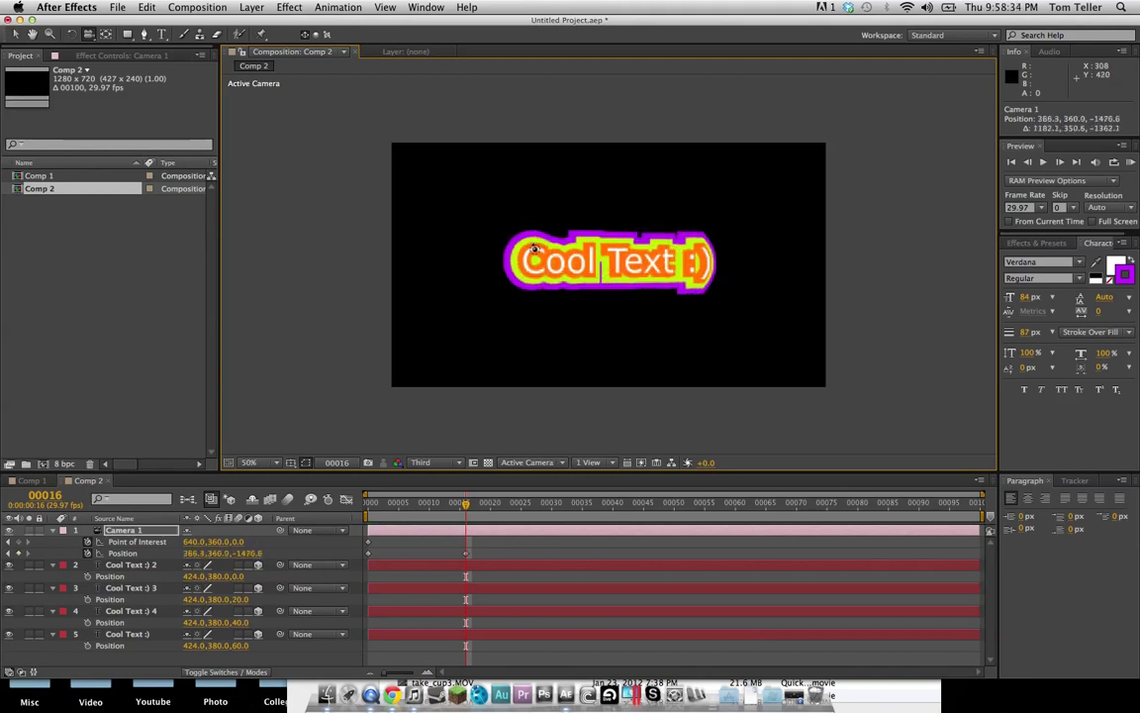
{"action": "left_click", "coordinate": [976, 504]}
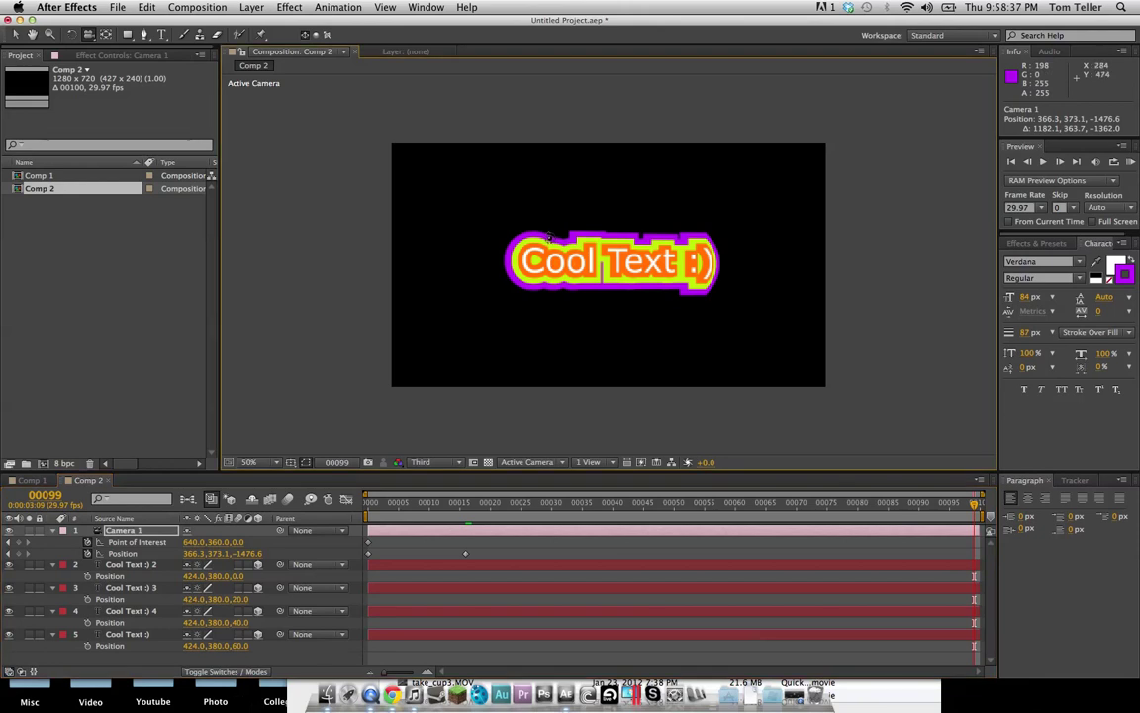
{"action": "left_click_drag", "start_coordinate": [592, 244], "coordinate": [554, 238]}
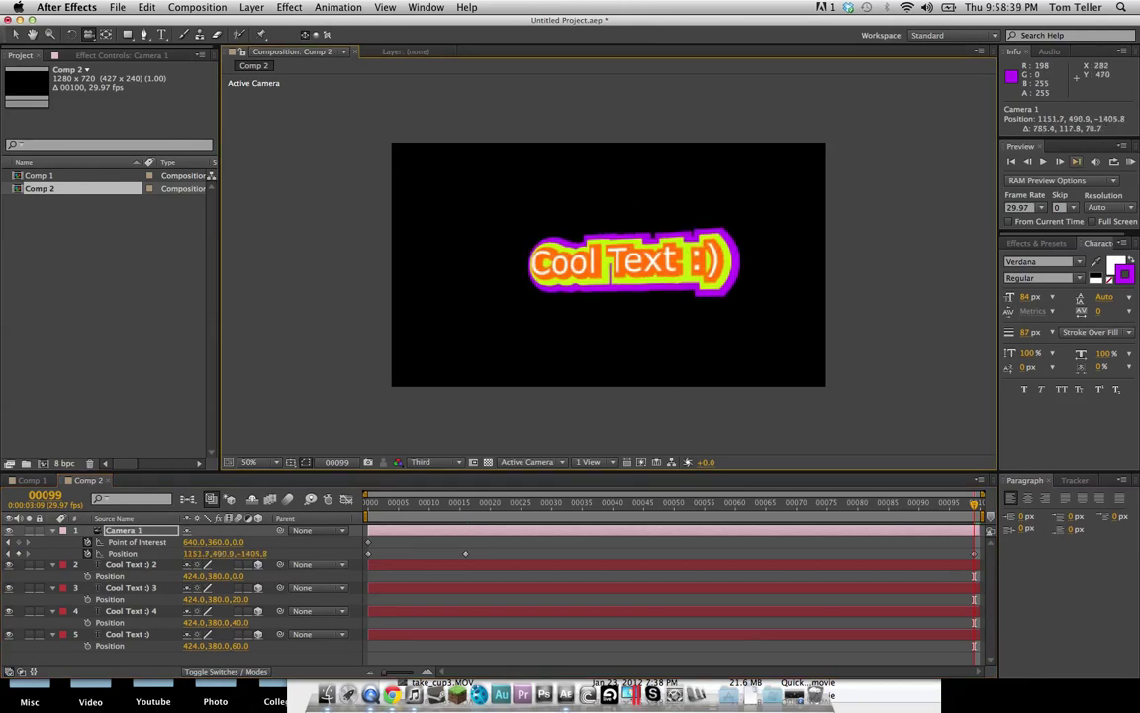
{"action": "left_click", "coordinate": [1131, 166]}
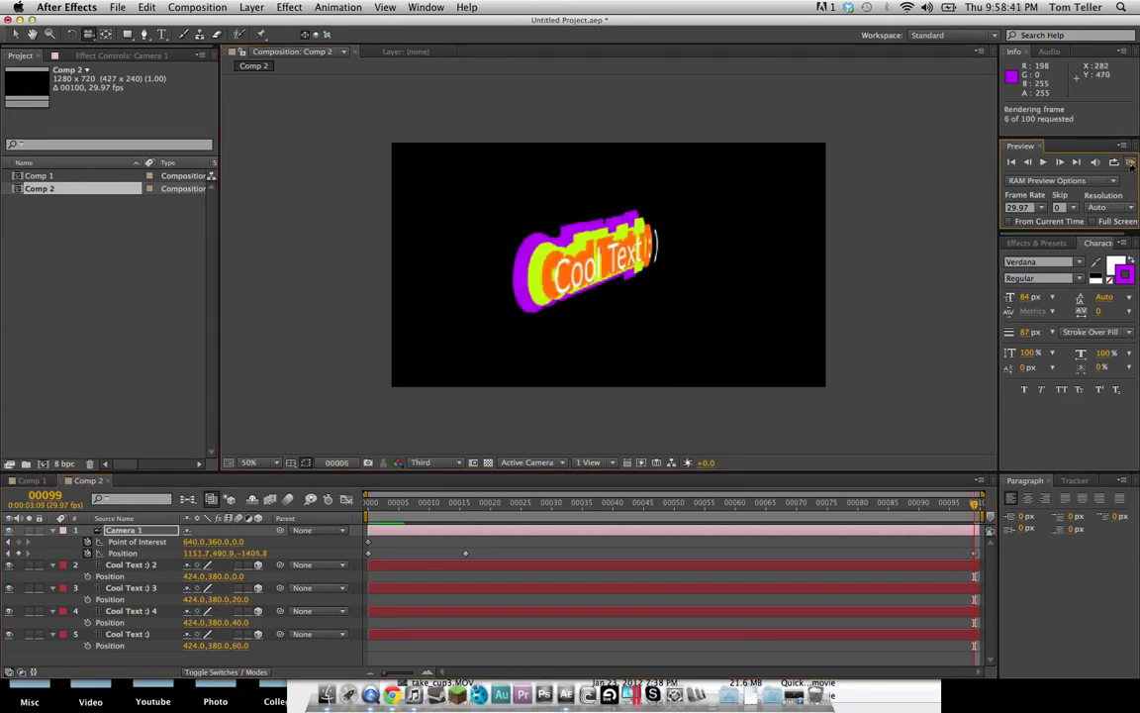